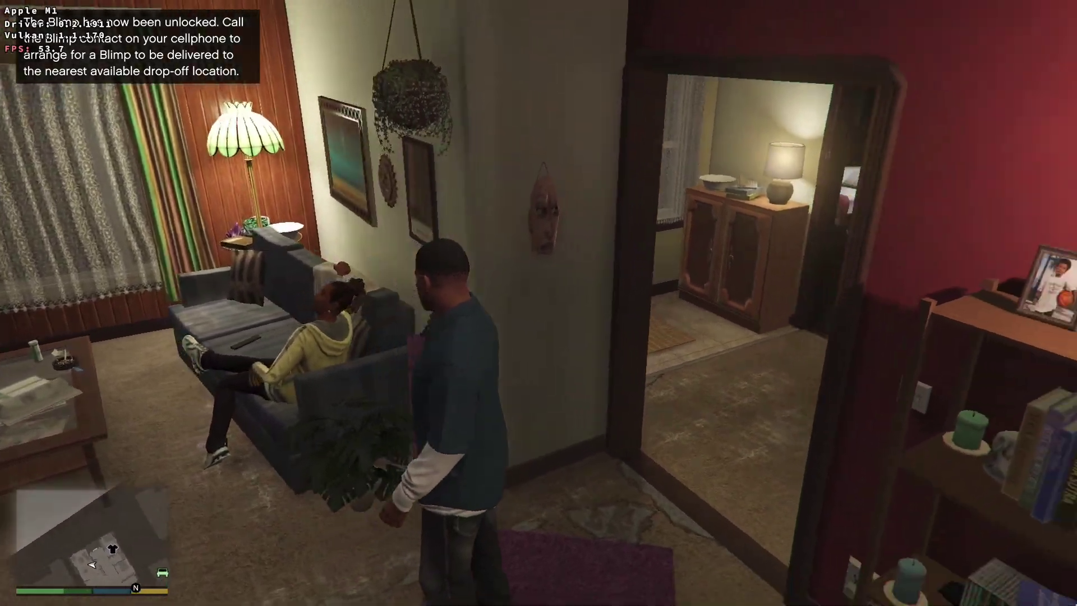
- Walk Franklin from the couch, down the hallway, out the front door and up the street
{"action": "key", "text": "d"}
{"action": "key", "text": "w"}
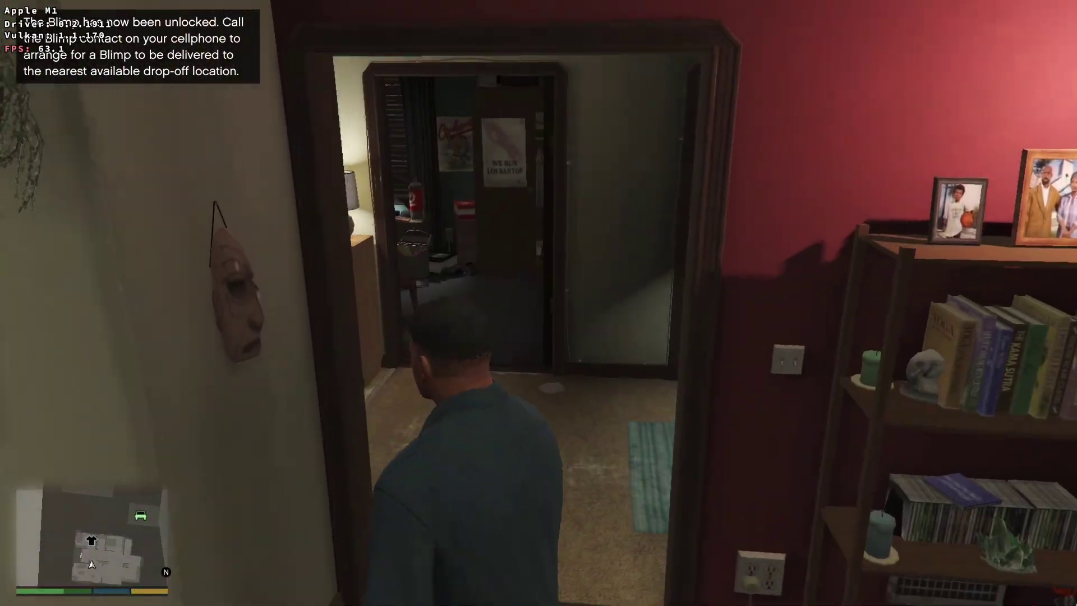
{"action": "key", "text": "w"}
{"action": "key", "text": "a"}
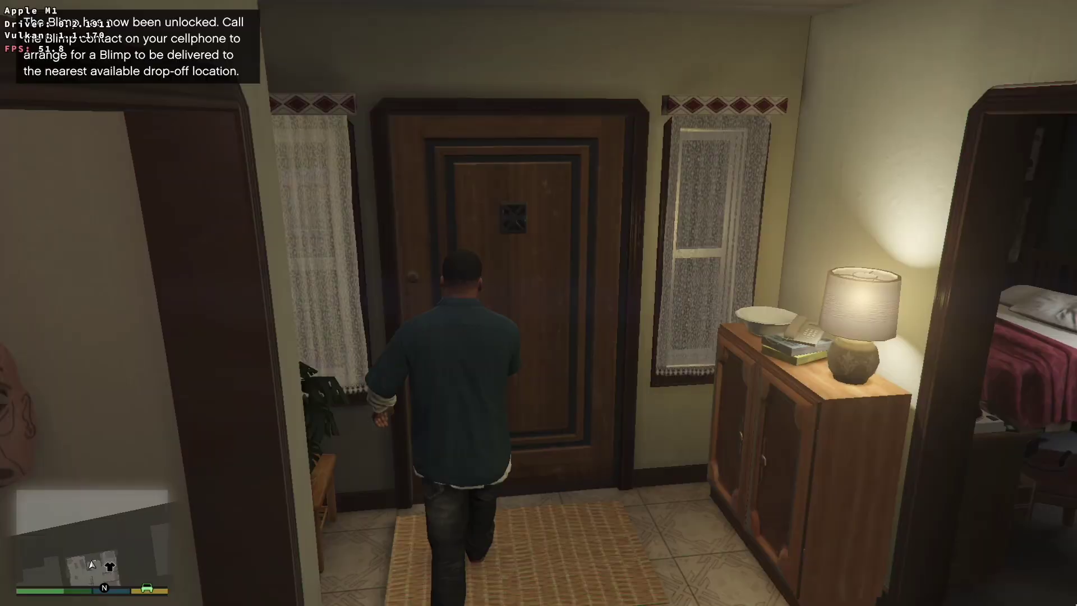
{"action": "key", "text": "w"}
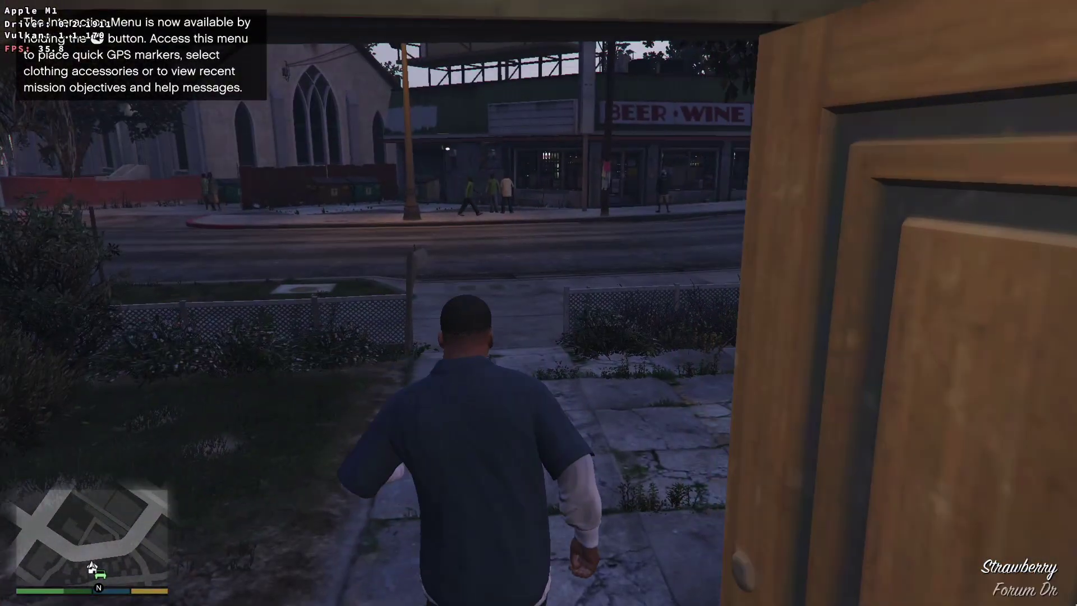
{"action": "key", "text": "w"}
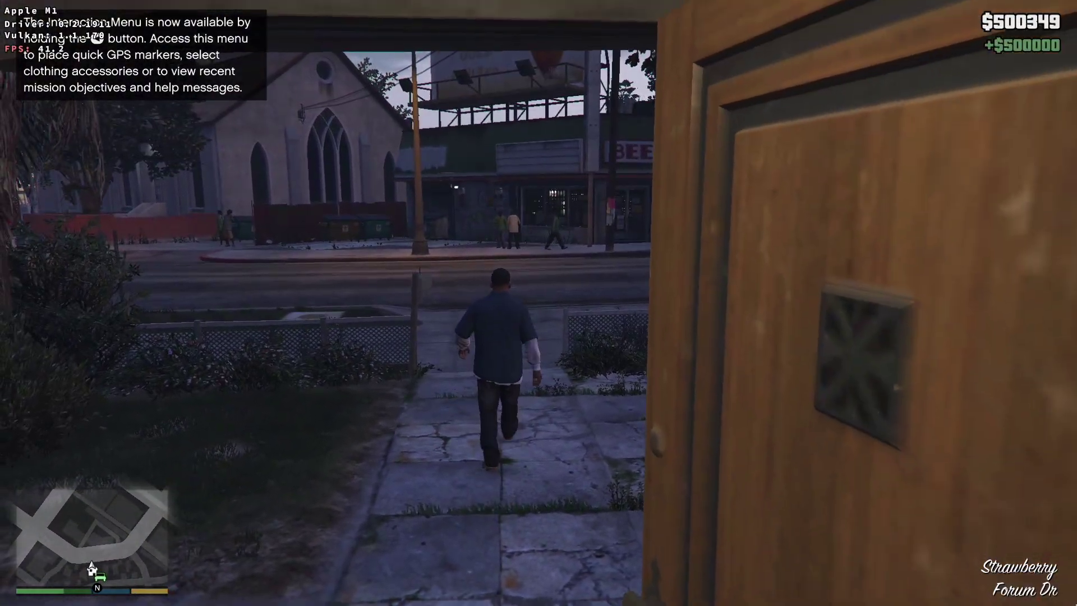
{"action": "key", "text": "w"}
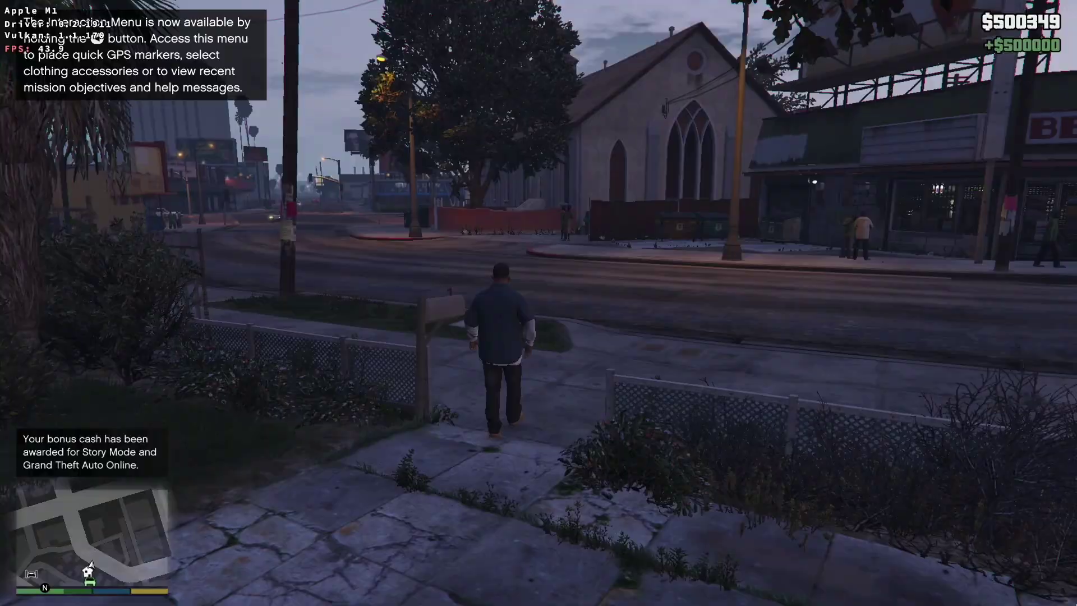
{"action": "key", "text": "w"}
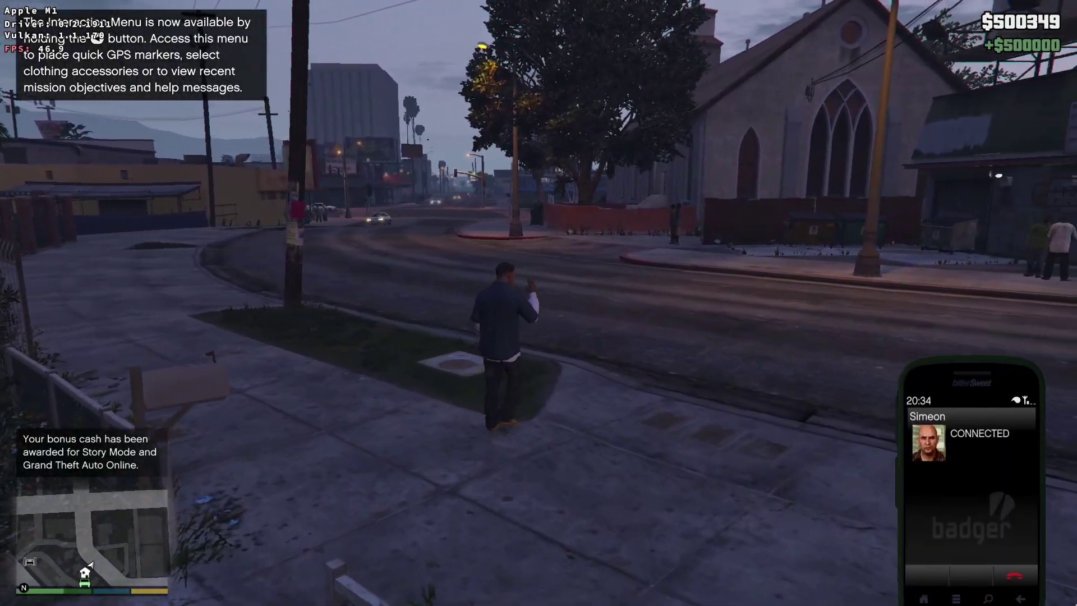
{"action": "key", "text": "w"}
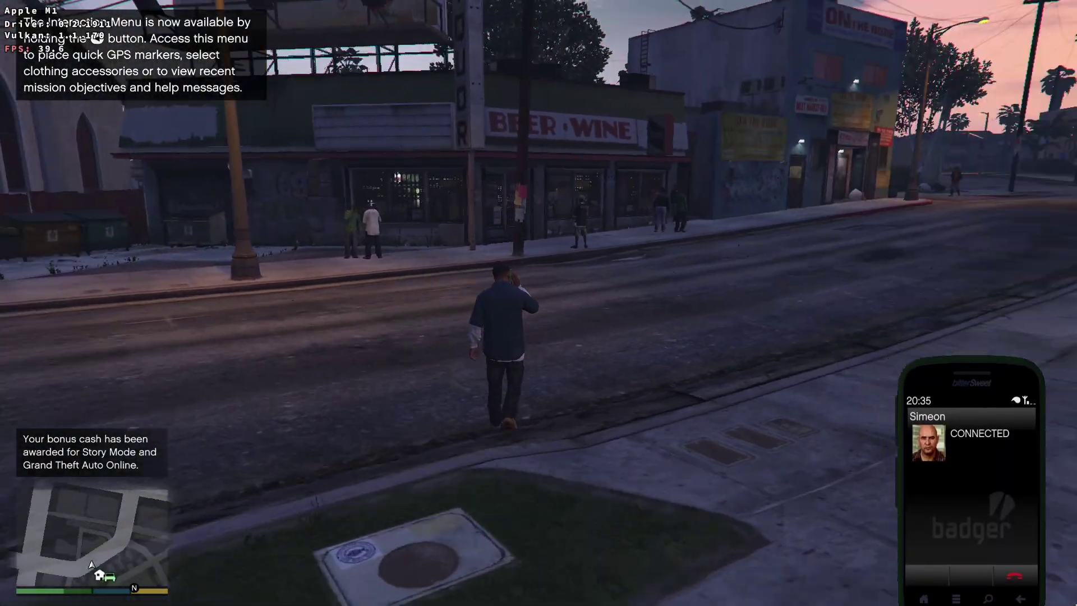
{"action": "key", "text": "w"}
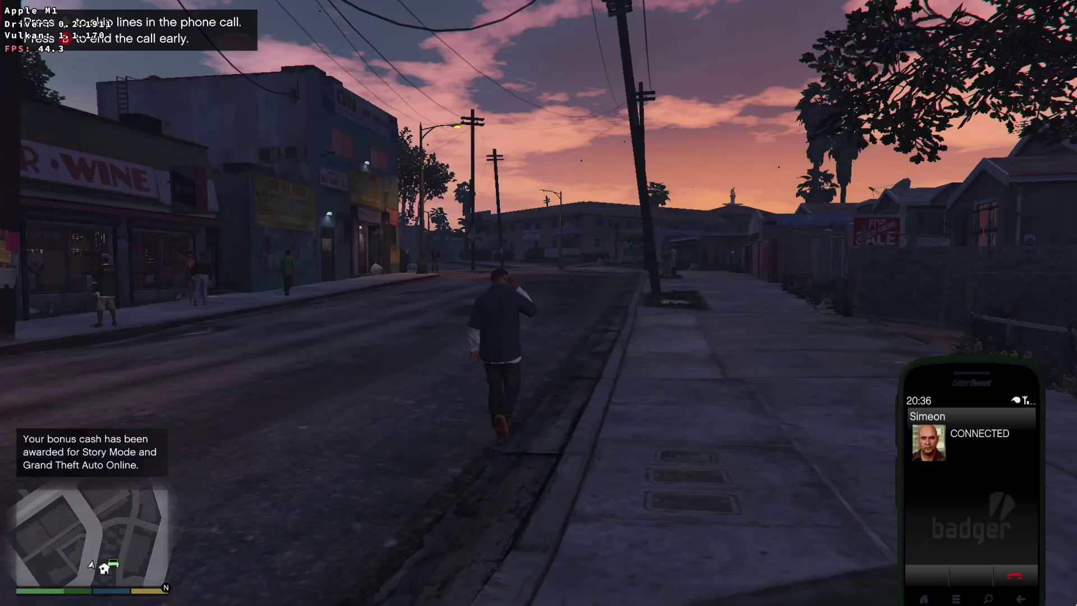
{"action": "key", "text": "w"}
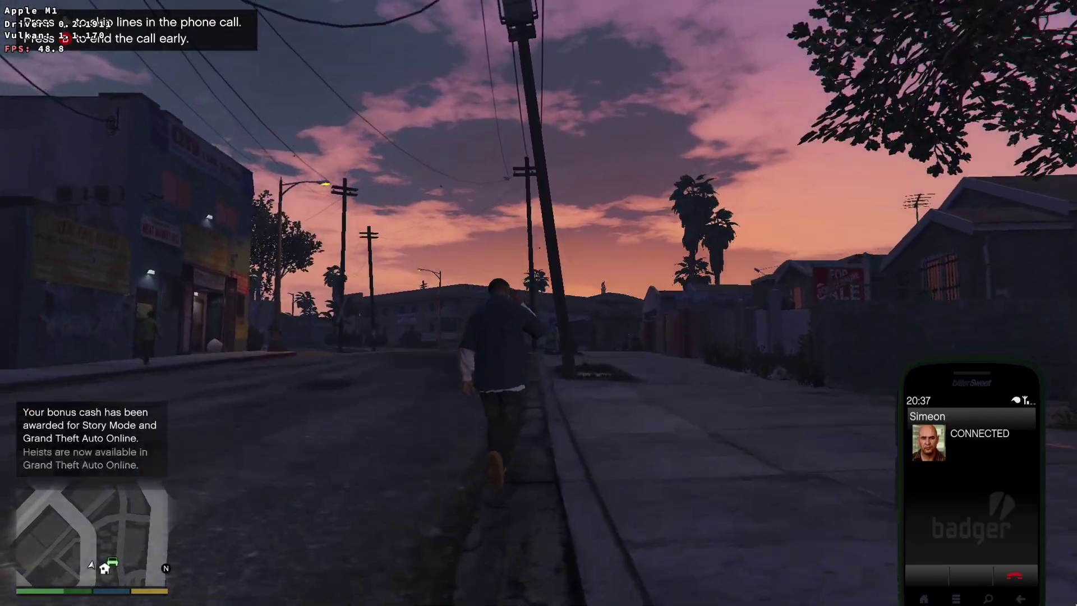
{"action": "key", "text": "w"}
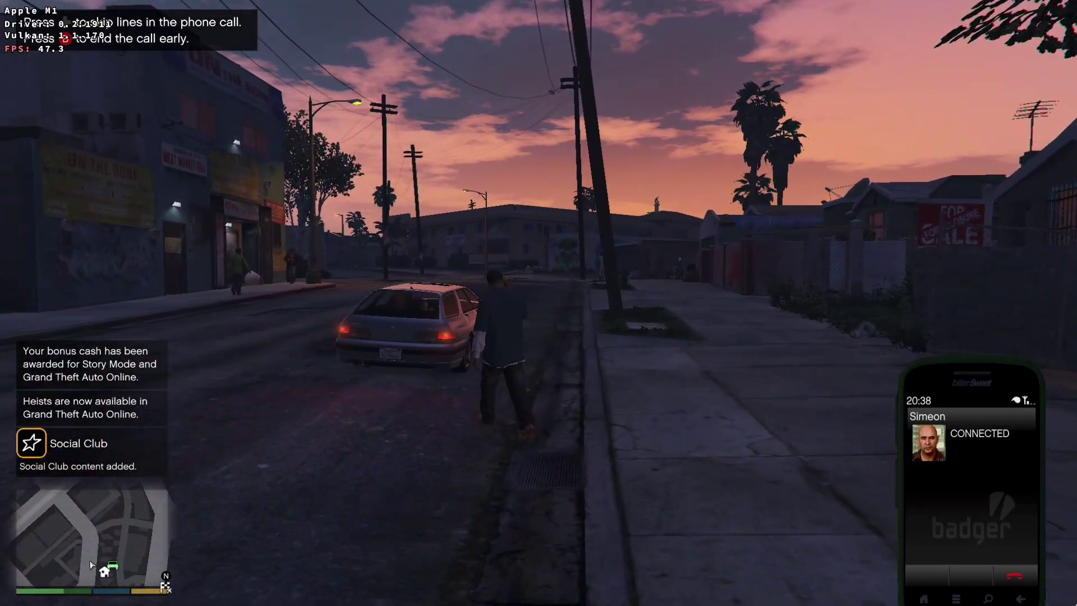
{"action": "key", "text": "w"}
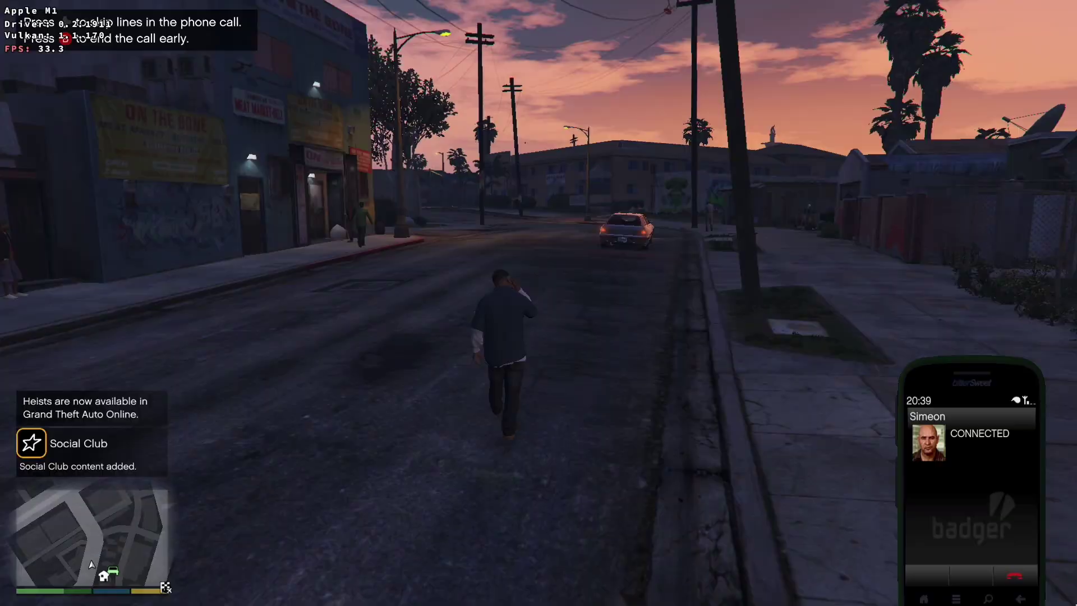
- Finish walking up the street, then drive left through the intersection onto the highway ramp
{"action": "key", "text": "w"}
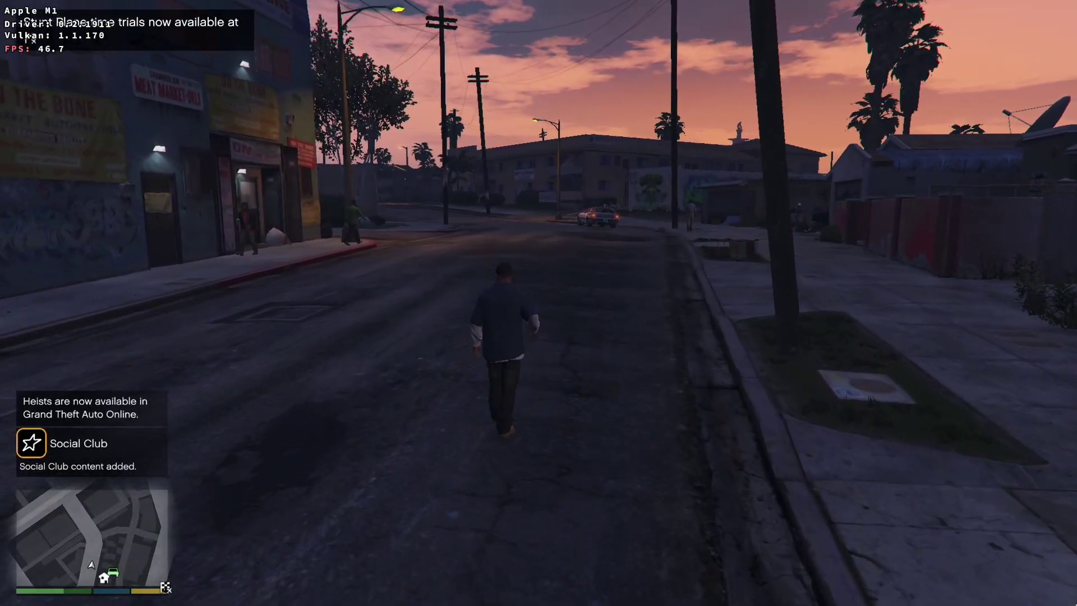
{"action": "key", "text": "w"}
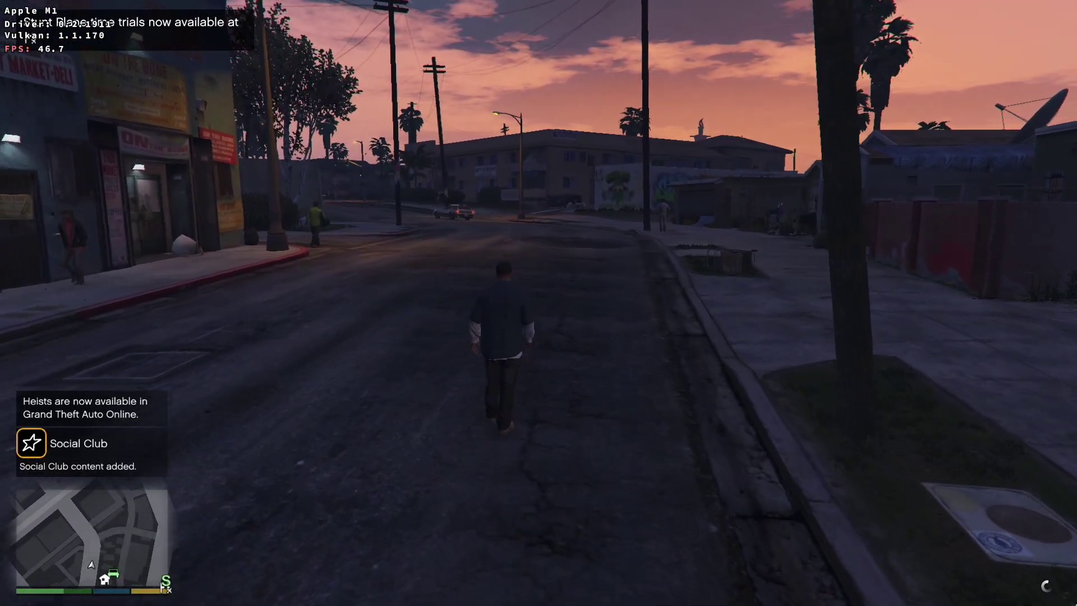
{"action": "key", "text": "w"}
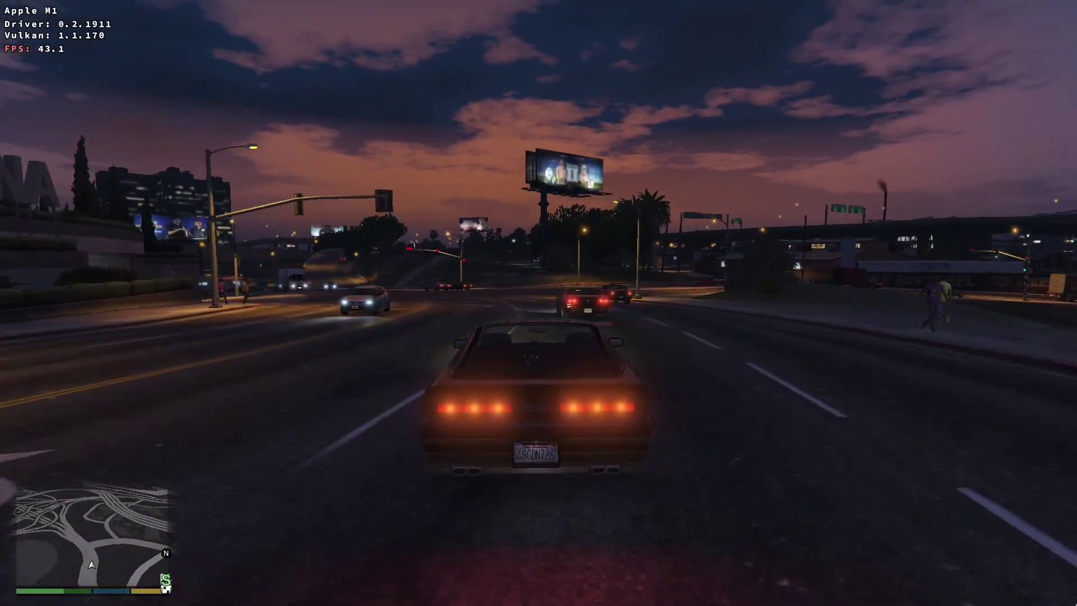
{"action": "key", "text": "w"}
{"action": "key", "text": "a"}
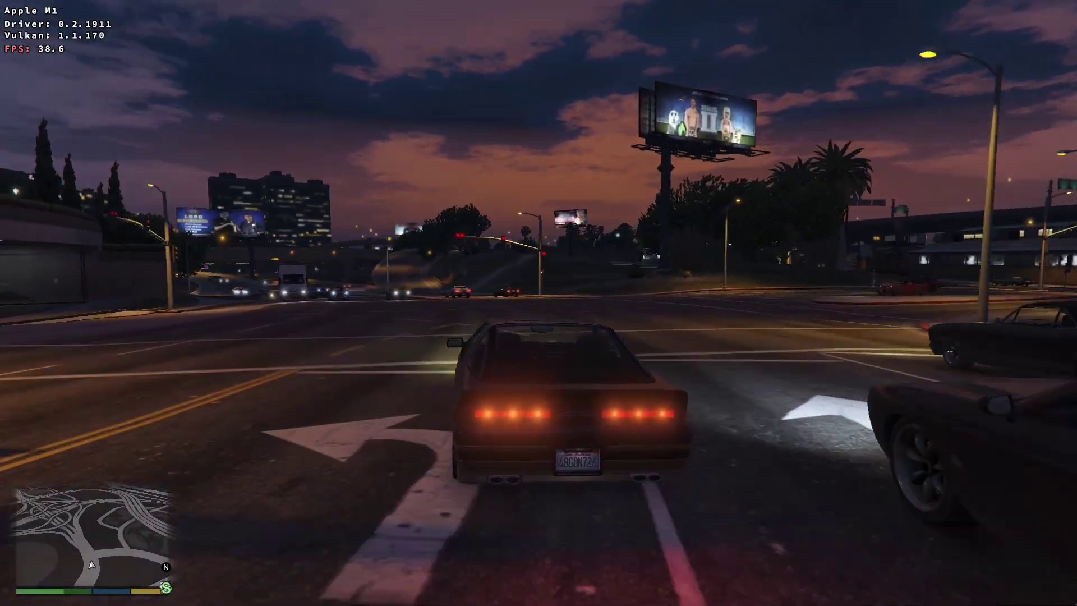
{"action": "key", "text": "w"}
{"action": "key", "text": "a"}
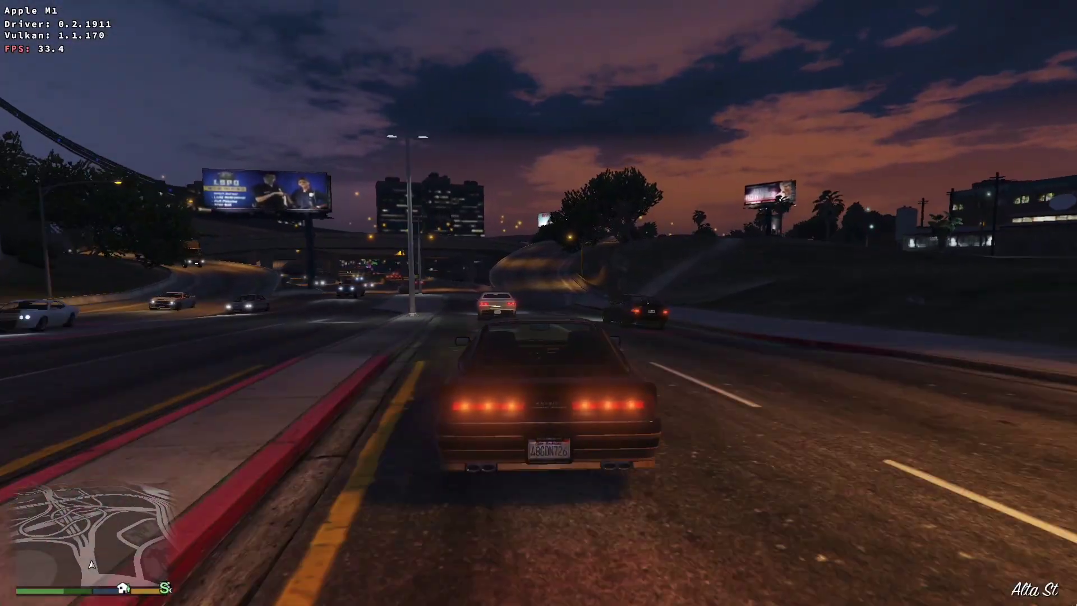
- Bring up the in-game phone, browse its apps, and put it away while driving
{"action": "key", "text": "w"}
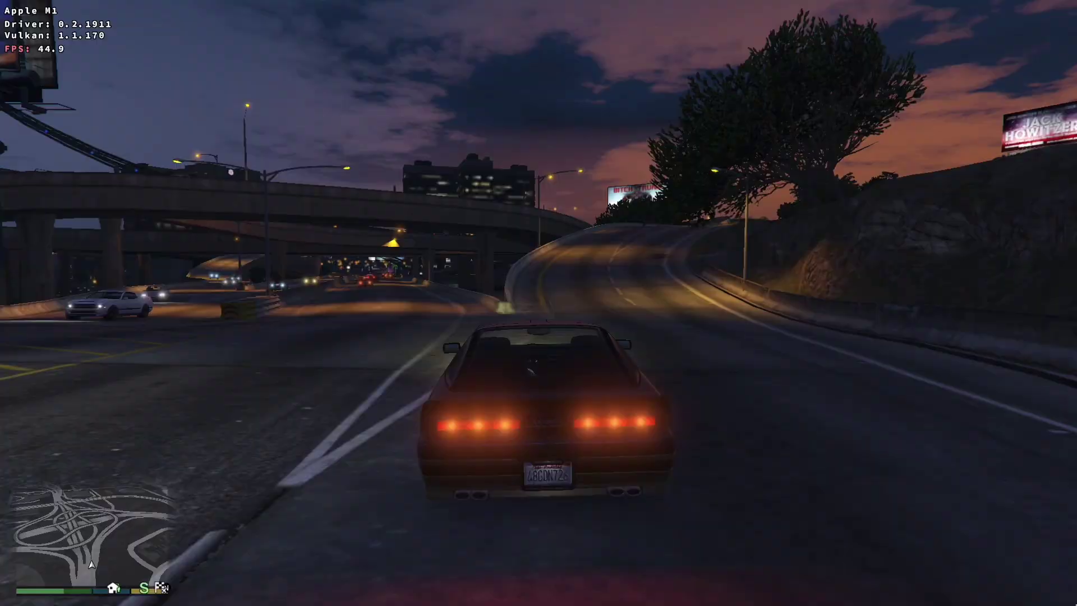
{"action": "key", "text": "Up"}
{"action": "key", "text": "w"}
{"action": "key", "text": "a"}
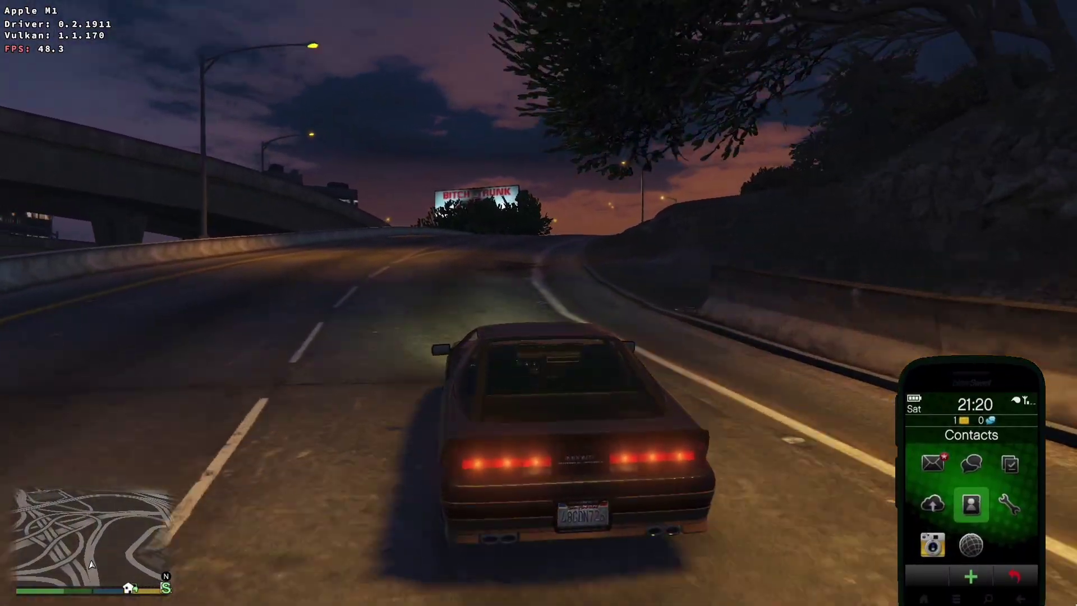
{"action": "key", "text": "Down"}
{"action": "key", "text": "w"}
- Set a waypoint near Strawberry / Innocence Blvd on the pause-menu map and resume driving
{"action": "key", "text": "BackSpace"}
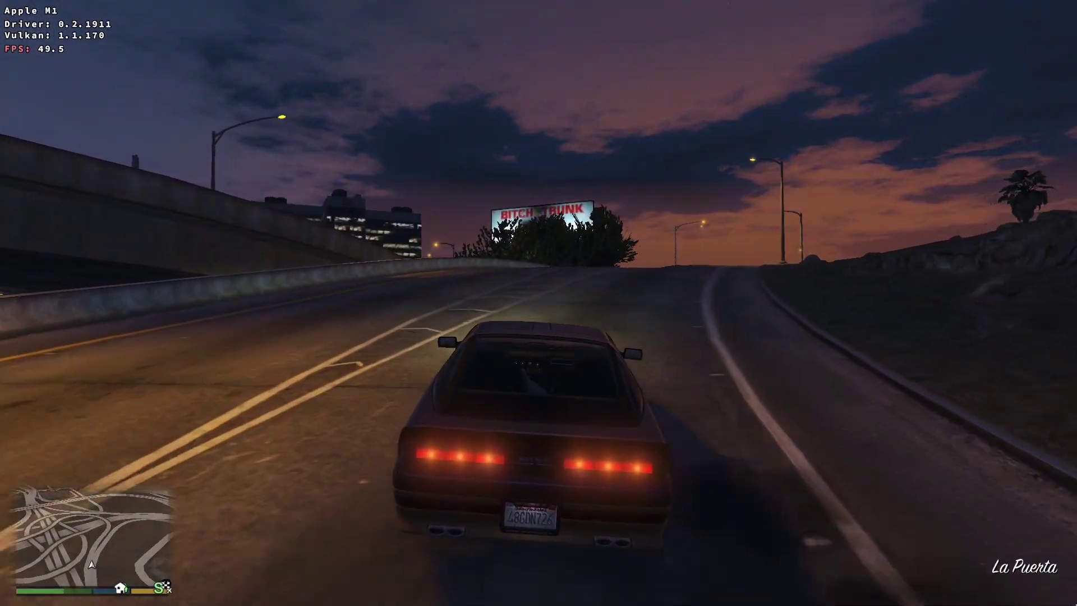
{"action": "key", "text": "Escape"}
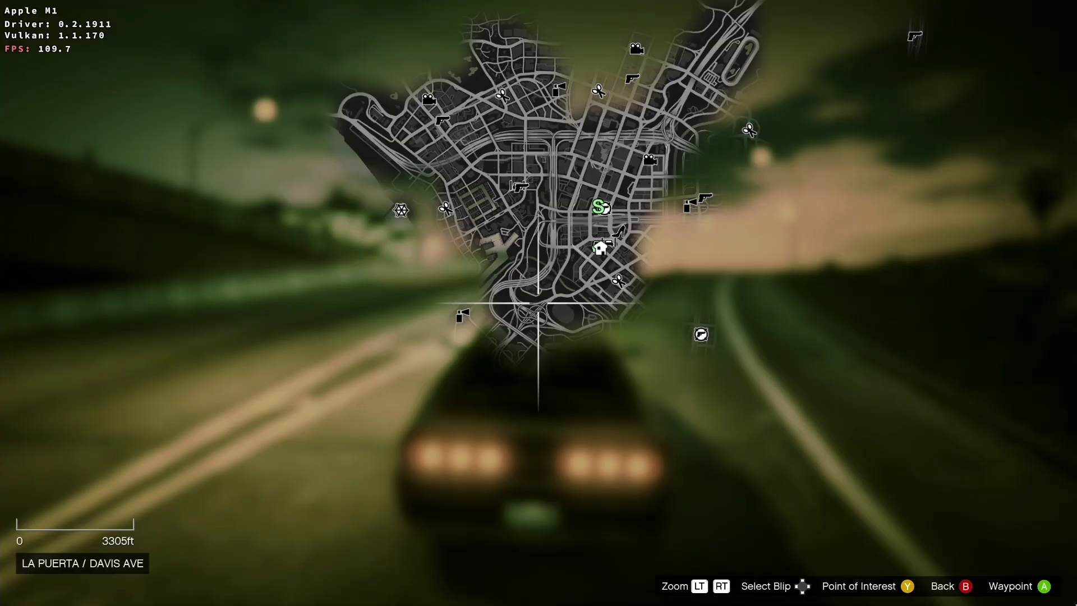
{"action": "key", "text": "w"}
{"action": "key", "text": "d"}
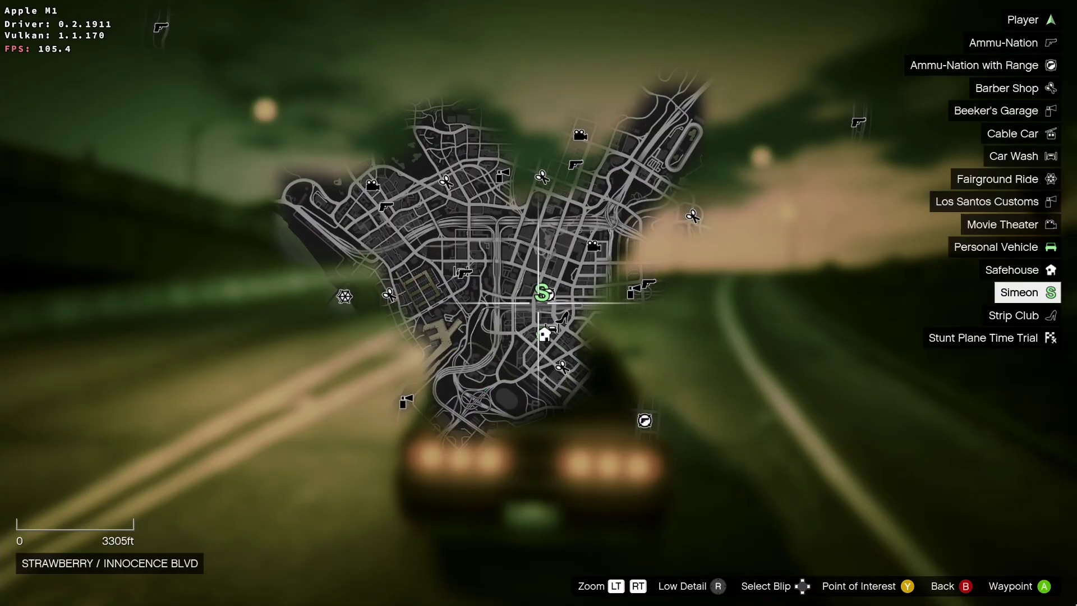
{"action": "key", "text": "Escape"}
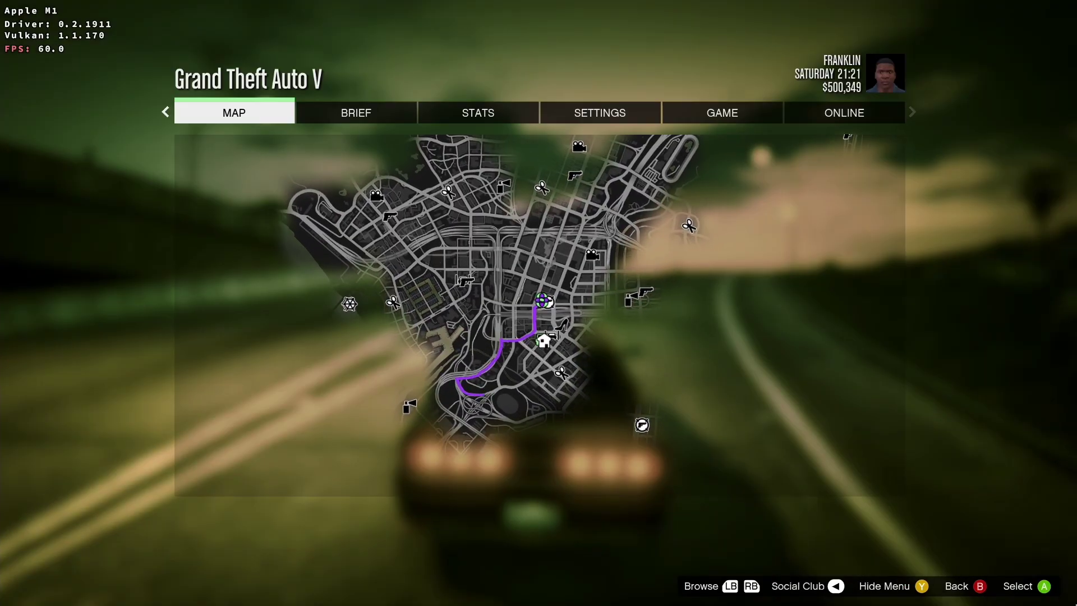
{"action": "key", "text": "Escape"}
- Follow the purple route, curving right and turning under the overpass onto the on-ramp
{"action": "key", "text": "w"}
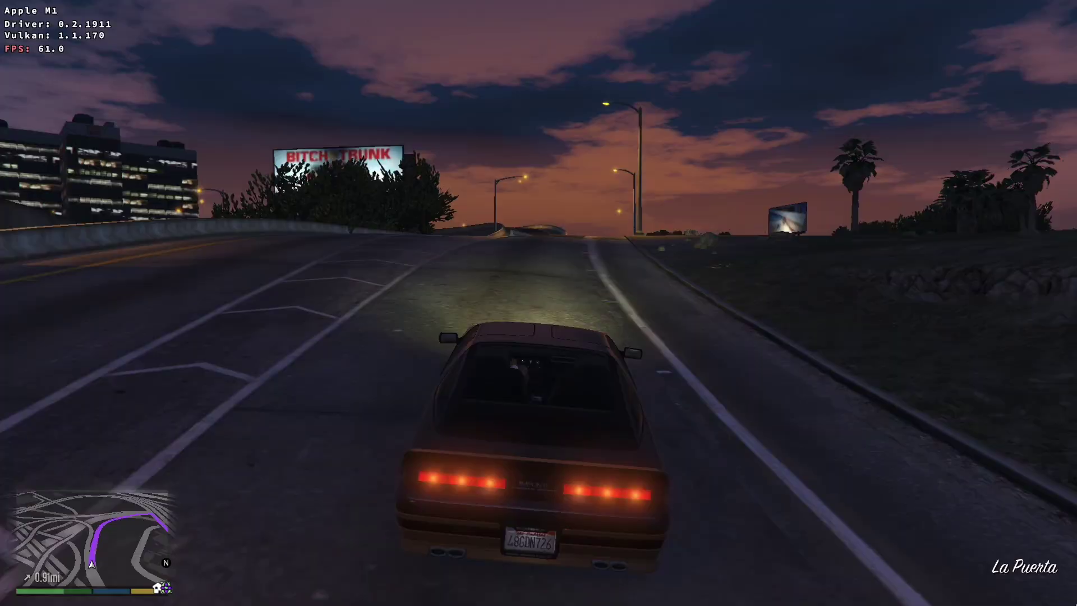
{"action": "key", "text": "w"}
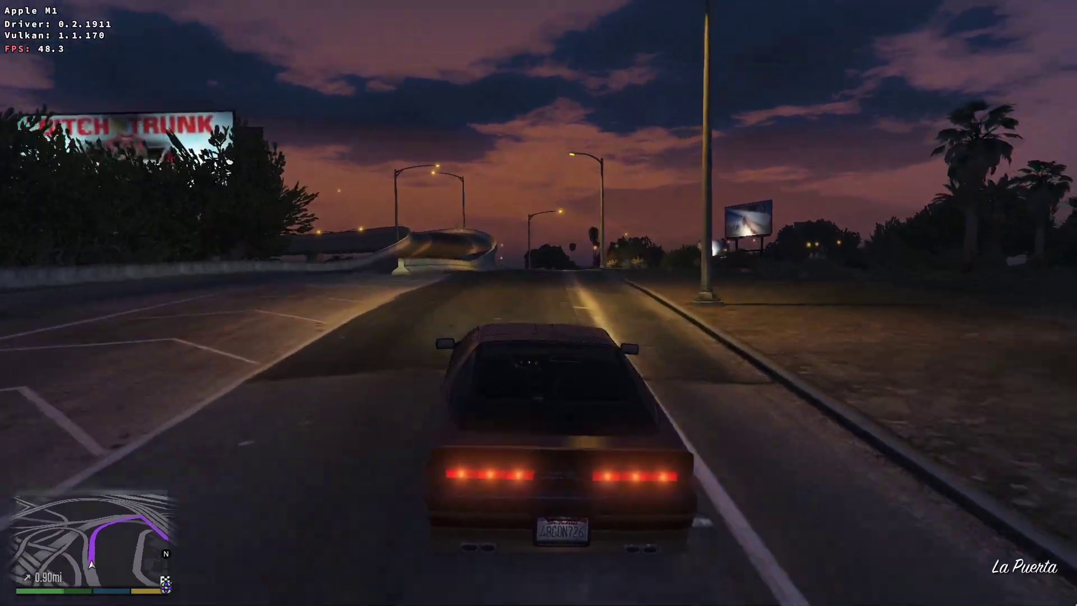
{"action": "key", "text": "w"}
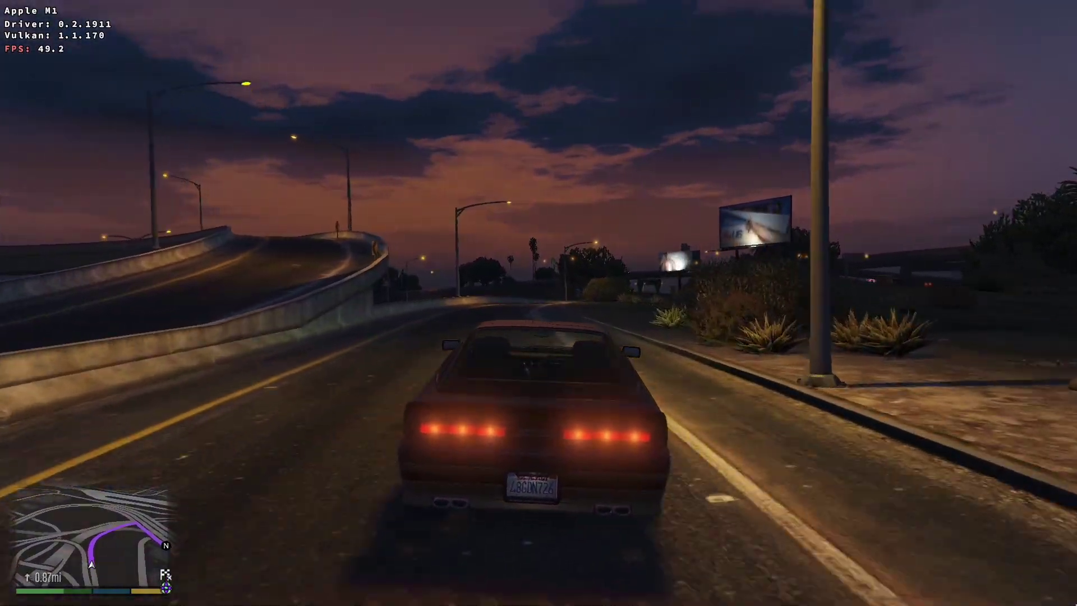
{"action": "key", "text": "w"}
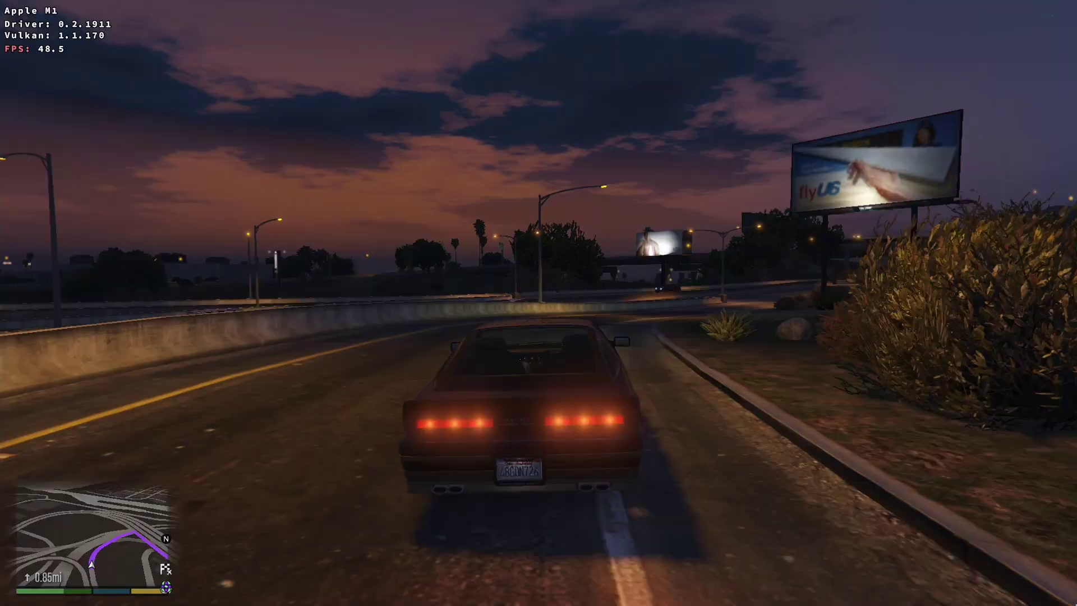
{"action": "key", "text": "w"}
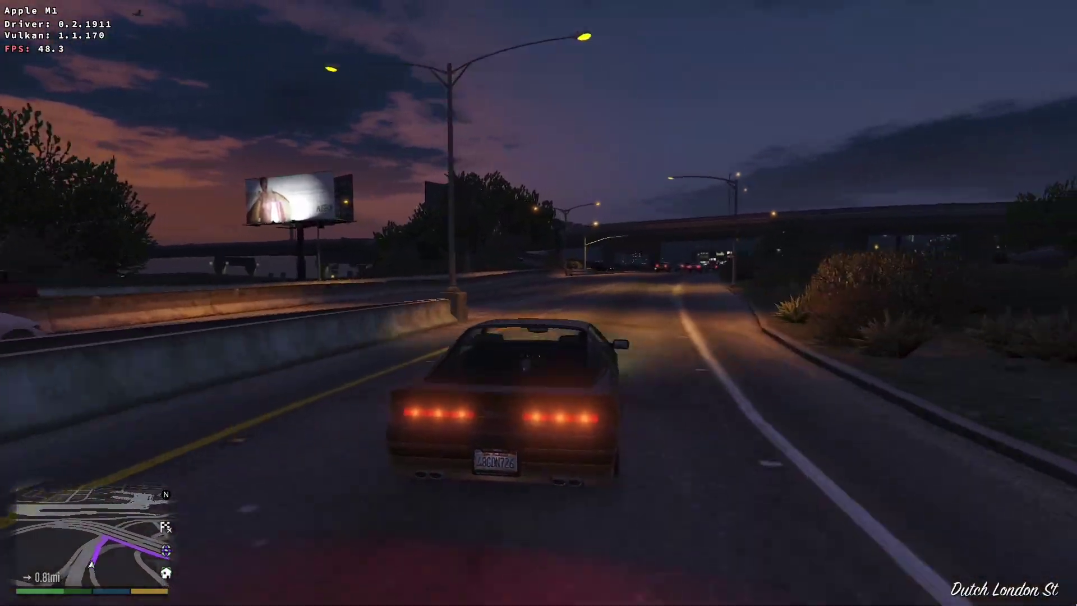
{"action": "key", "text": "w"}
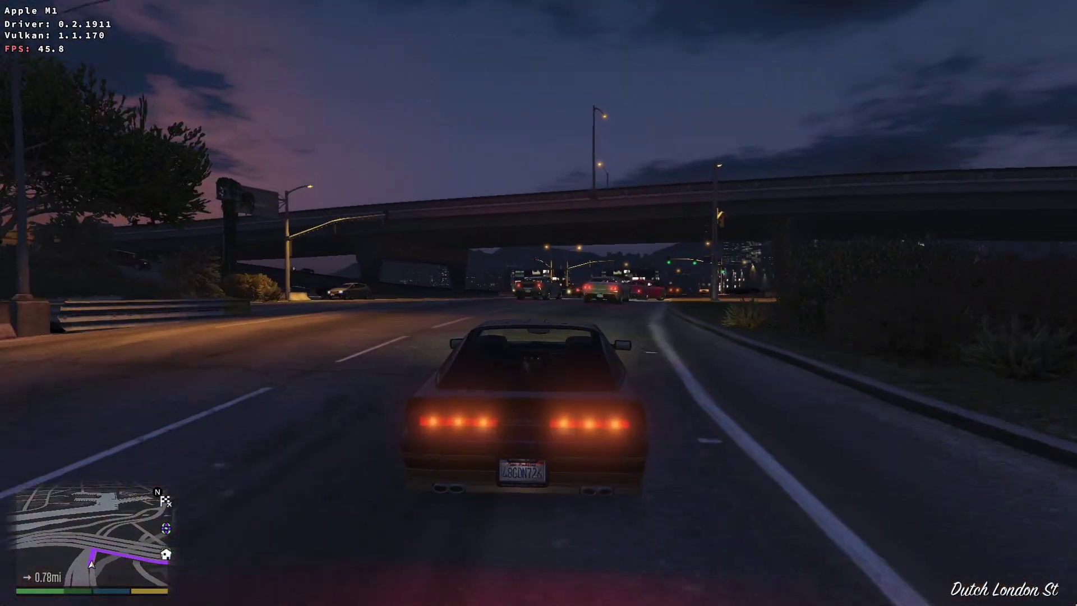
{"action": "key", "text": "w"}
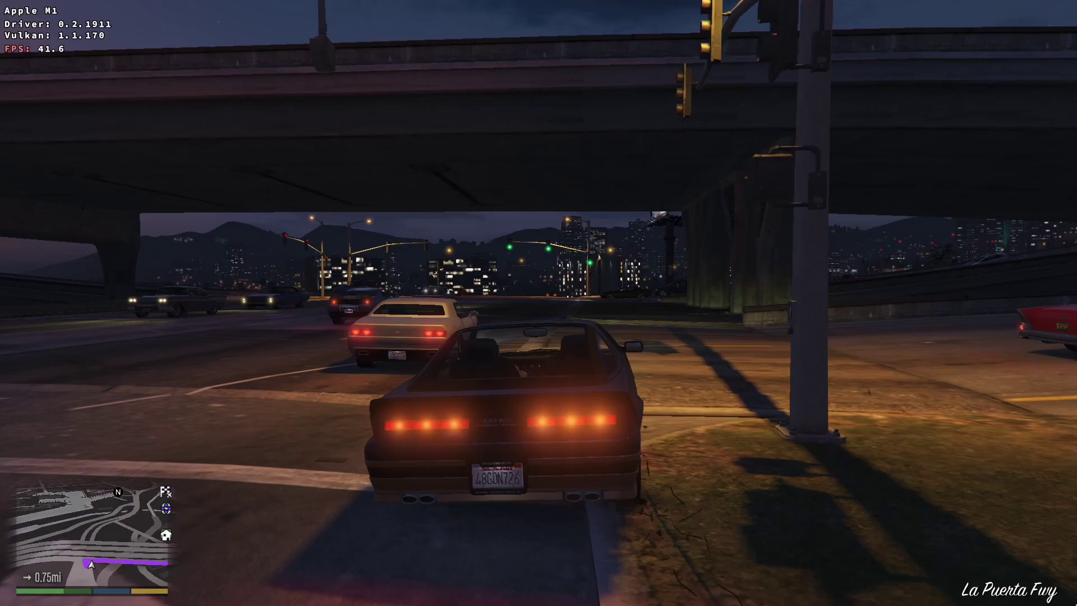
{"action": "key", "text": "w"}
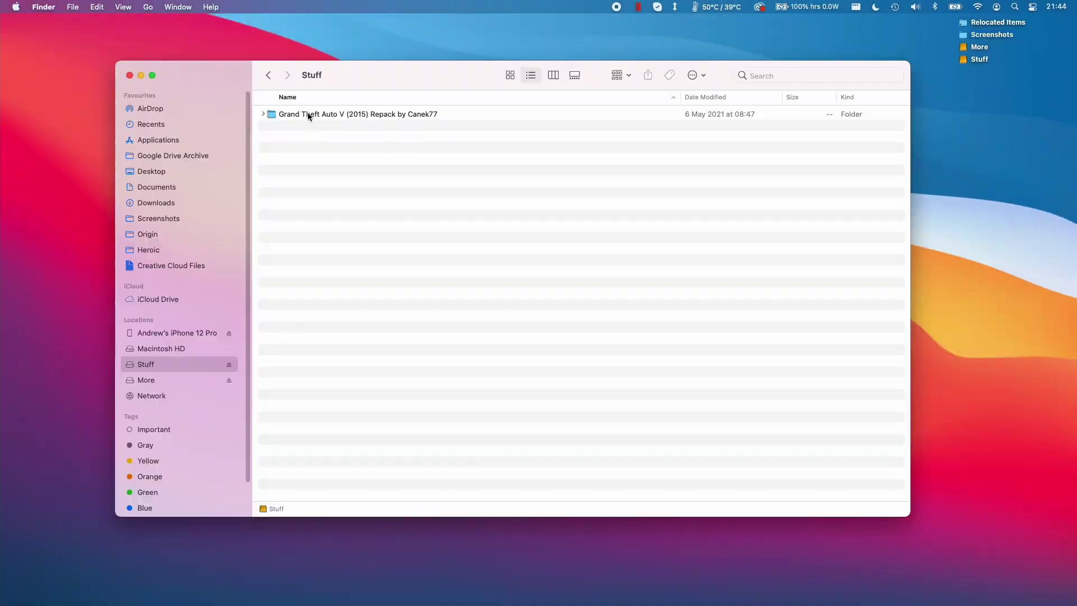
- Expand the Grand Theft Auto V Repack folder plus its Redist and F.A.Q subfolders, then clear the selection
{"action": "left_click", "coordinate": [318, 119]}
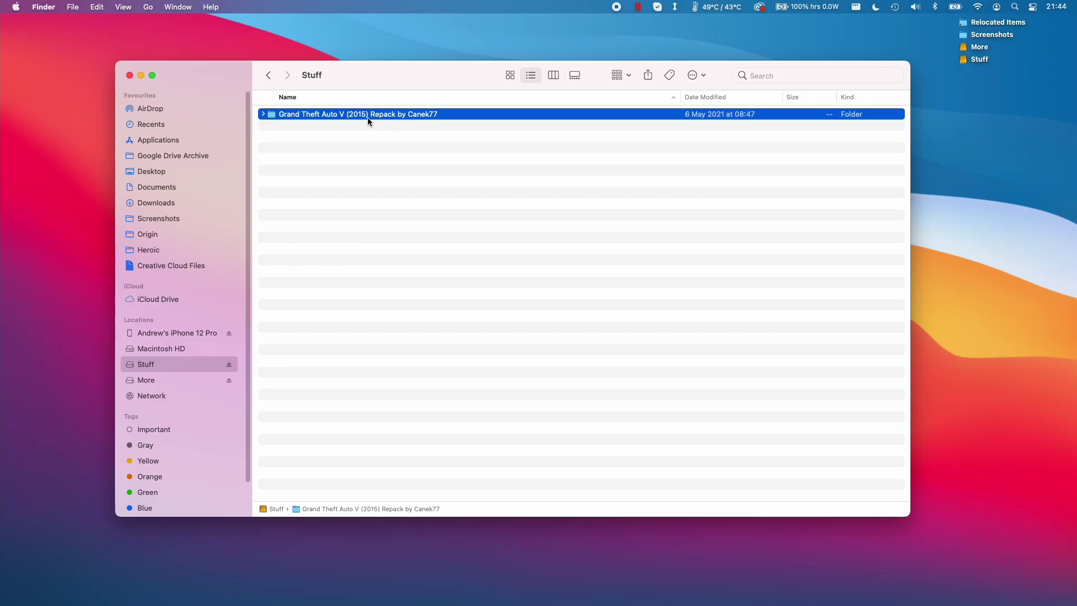
{"action": "left_click", "coordinate": [263, 114]}
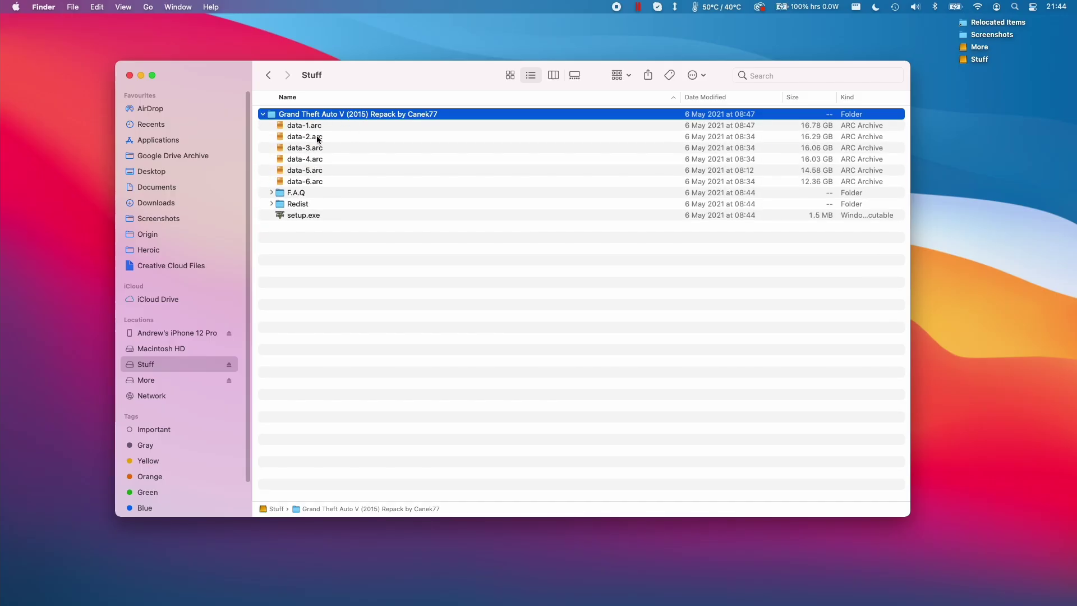
{"action": "left_click", "coordinate": [322, 128]}
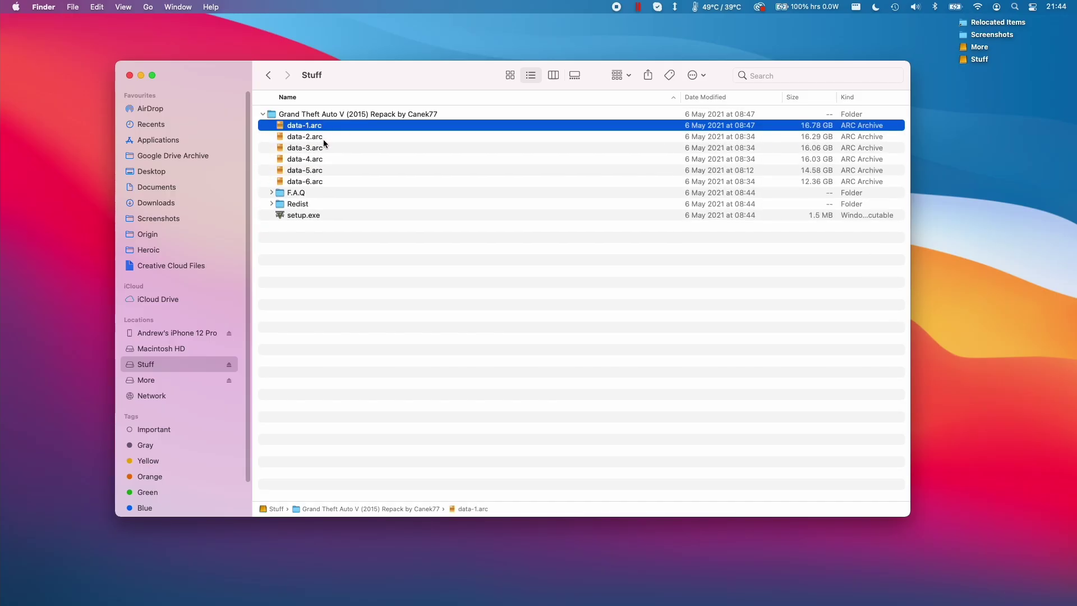
{"action": "left_click", "coordinate": [321, 183]}
{"action": "left_click", "coordinate": [305, 217]}
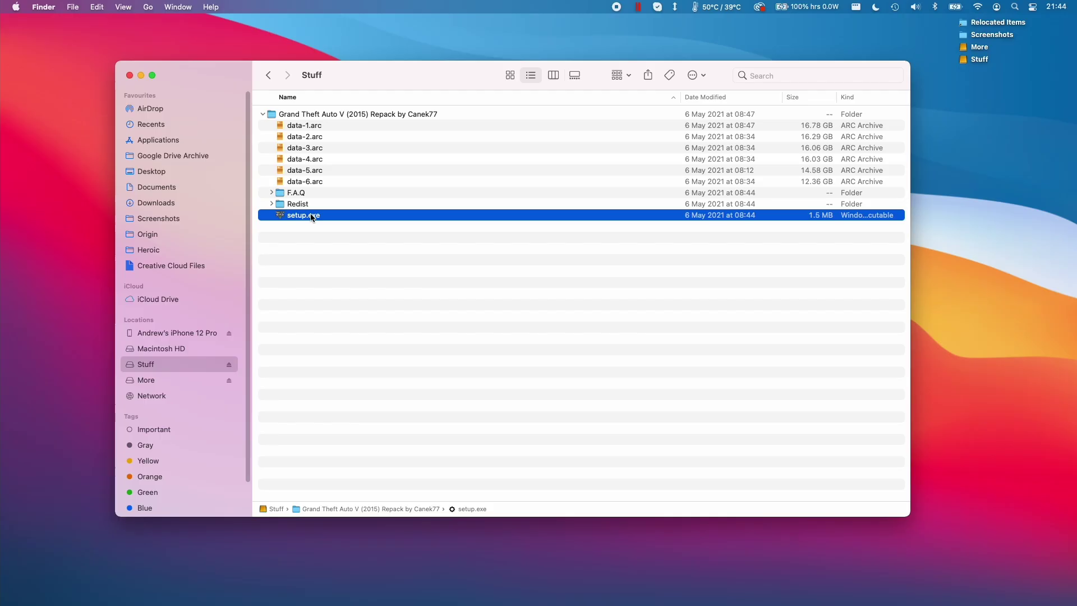
{"action": "left_click", "coordinate": [271, 204]}
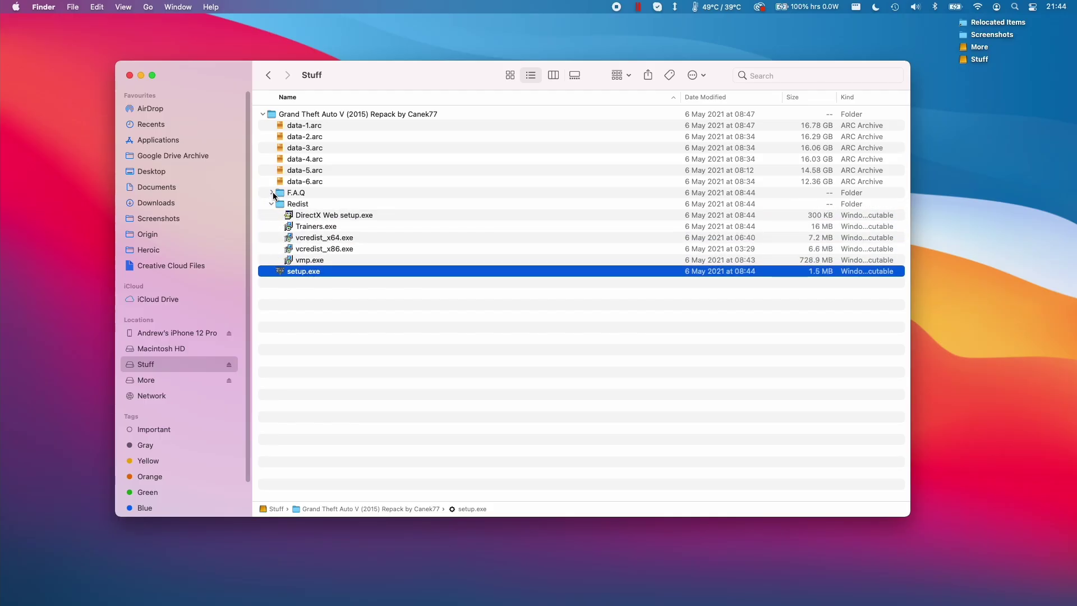
{"action": "left_click", "coordinate": [272, 193]}
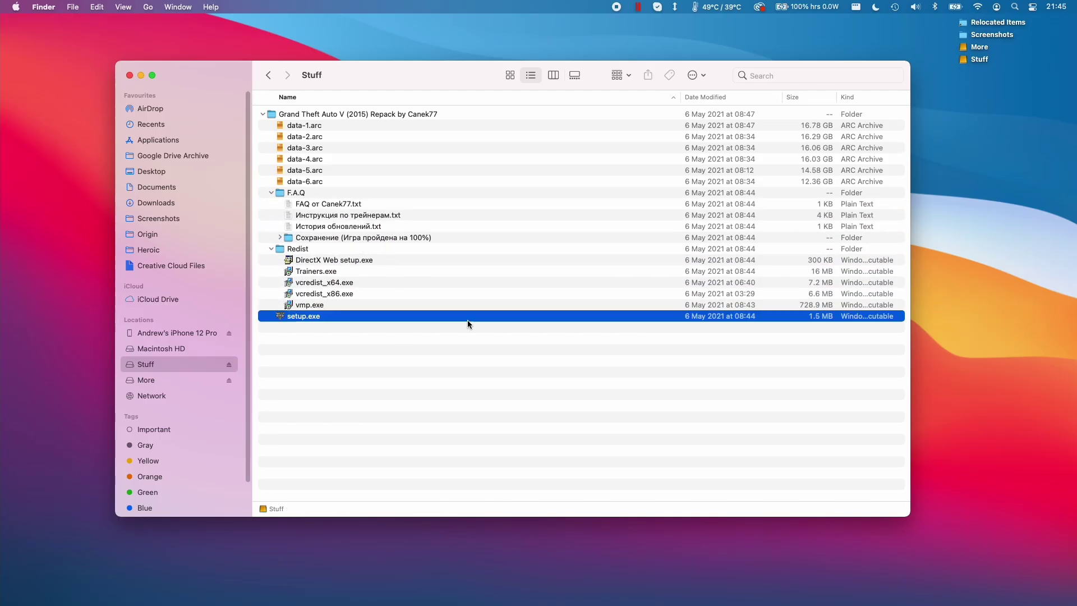
{"action": "left_click", "coordinate": [459, 337]}
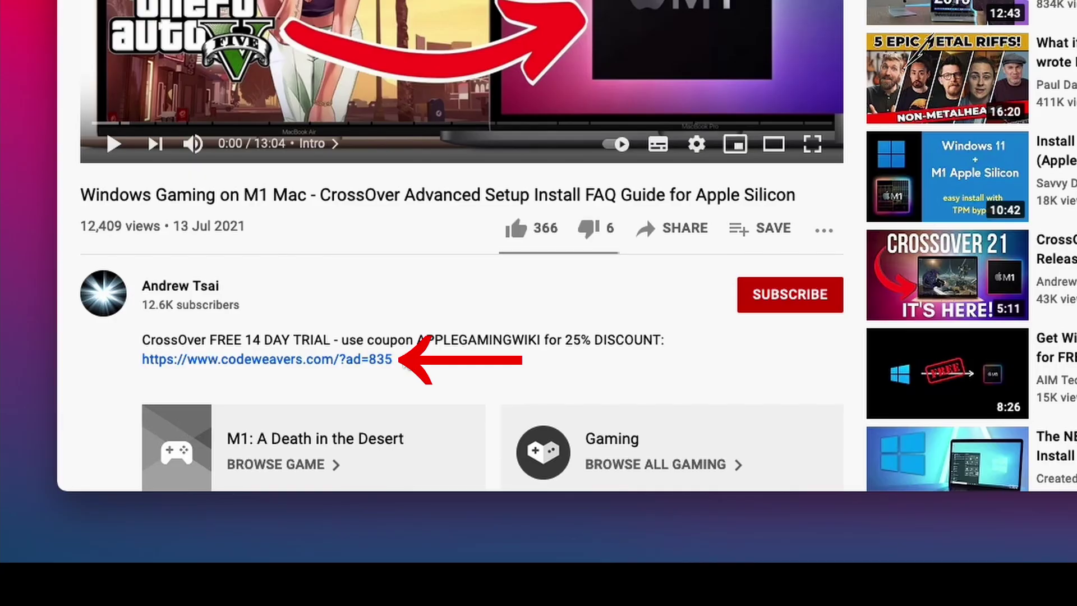
- Open the codeweavers.com discount link from the video description in a new tab
{"action": "left_click", "coordinate": [392, 360]}
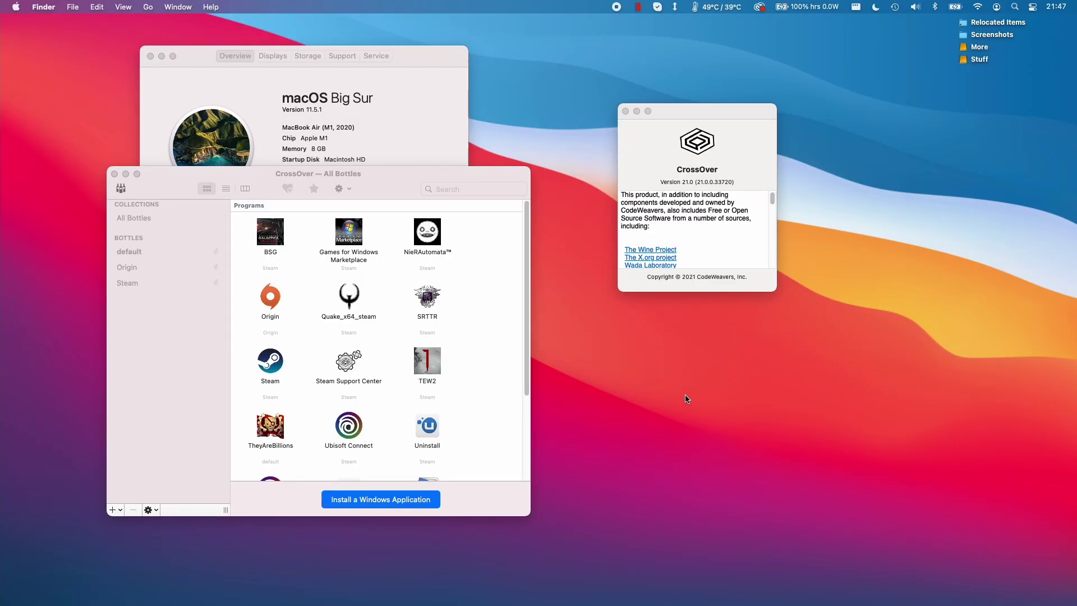
- Switch CrossOver to icon view and create a Windows 7 64-bit bottle named 'Grand Theft Auto V'
{"action": "left_click", "coordinate": [177, 362]}
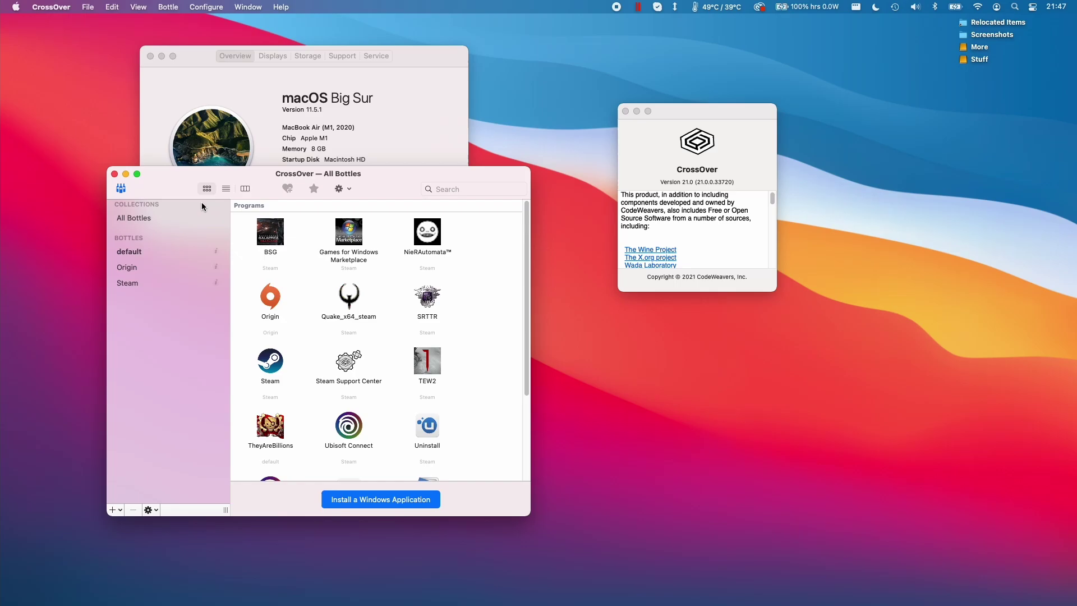
{"action": "left_click", "coordinate": [209, 189]}
{"action": "left_click", "coordinate": [117, 511]}
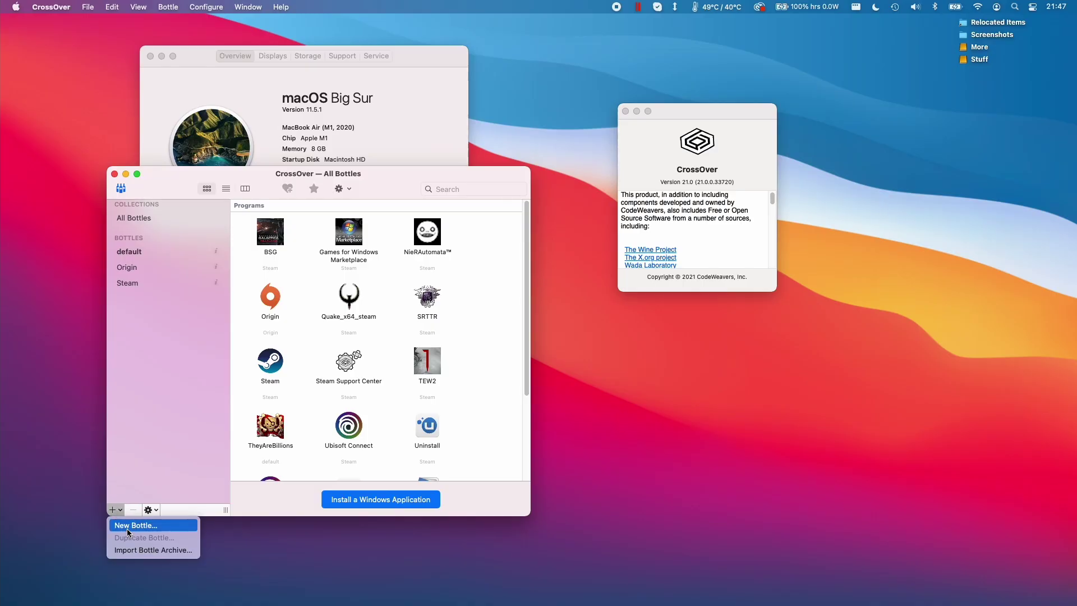
{"action": "left_click", "coordinate": [127, 528]}
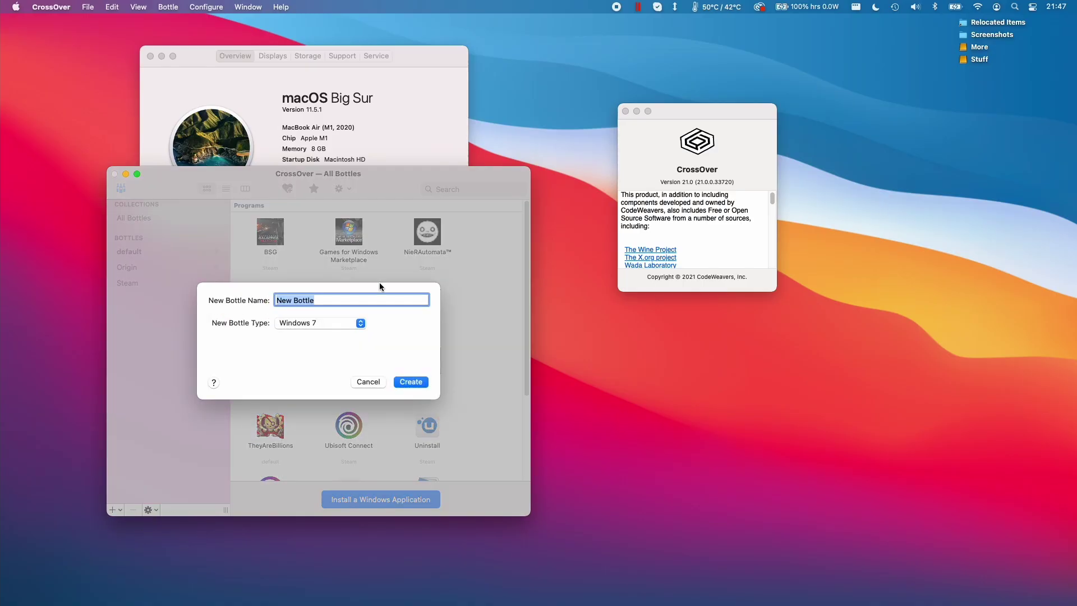
{"action": "type", "text": "Grand Theft Auto V"}
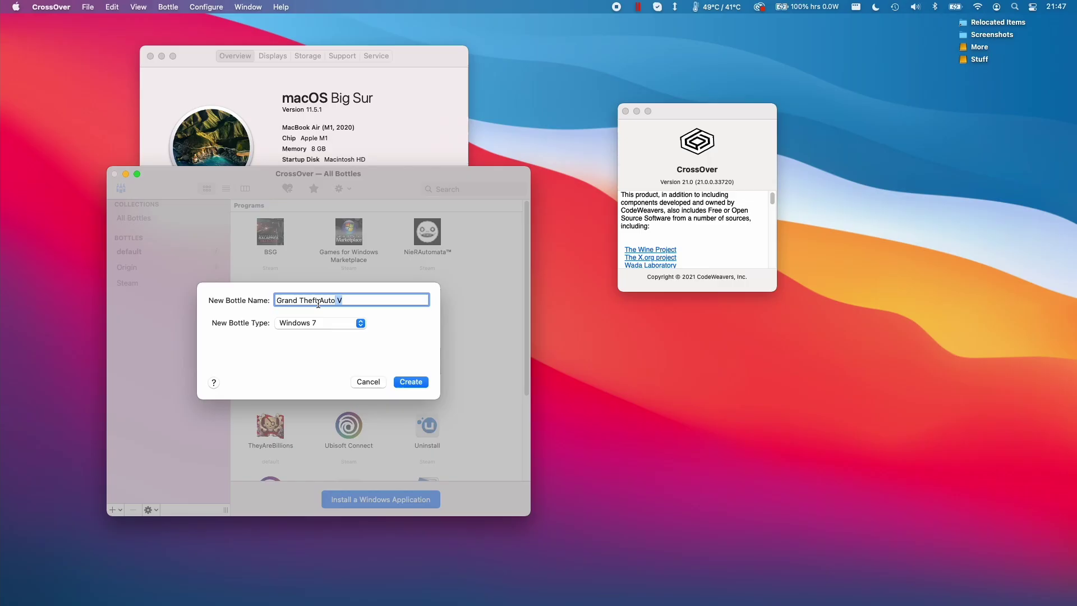
{"action": "left_click", "coordinate": [381, 303]}
{"action": "left_click", "coordinate": [355, 329]}
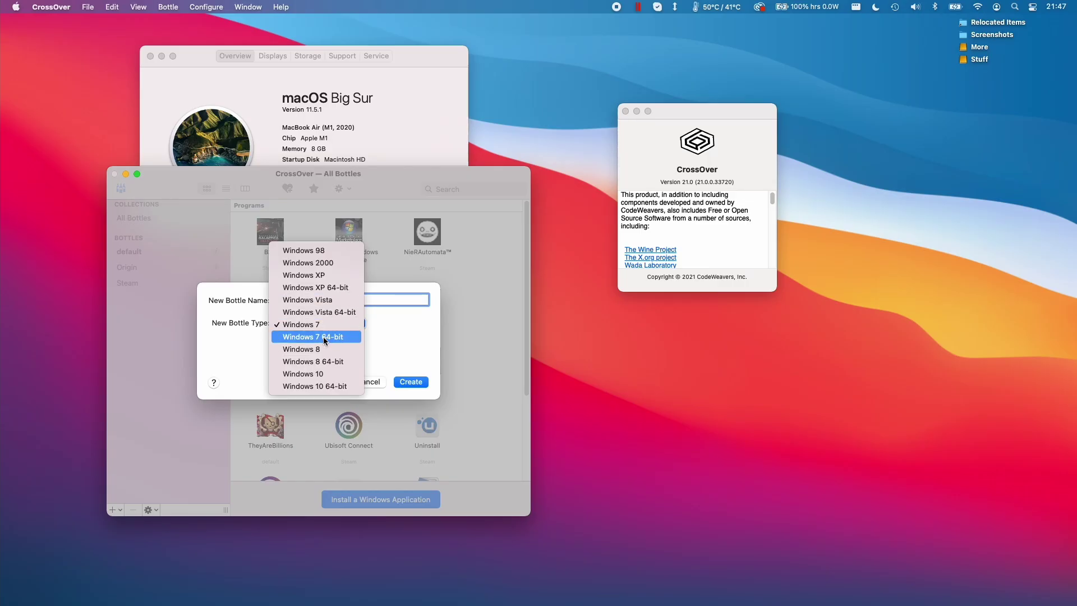
{"action": "left_click", "coordinate": [331, 337]}
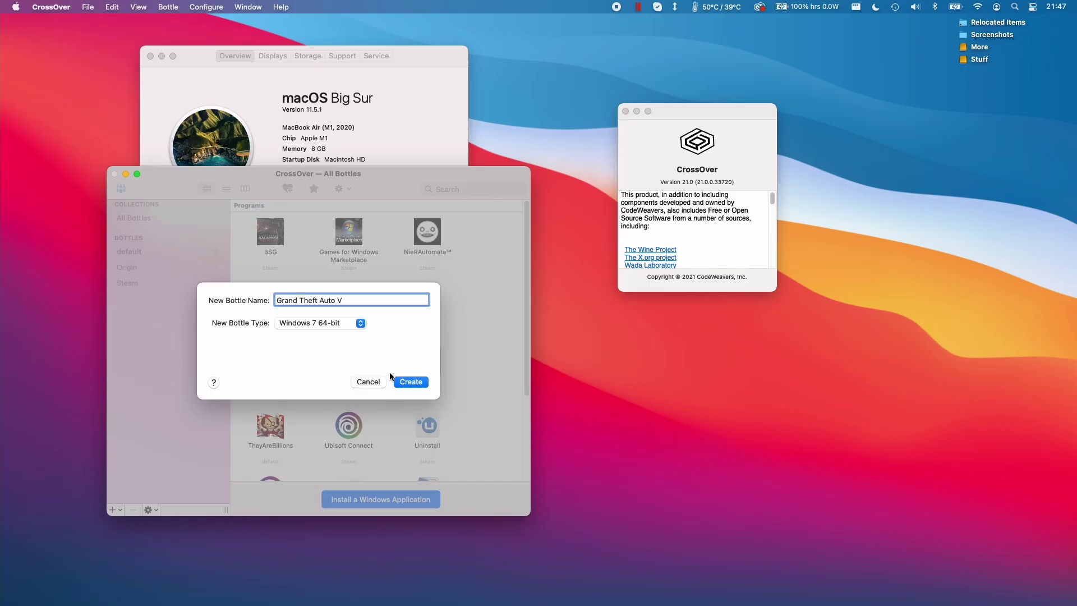
{"action": "left_click", "coordinate": [416, 383]}
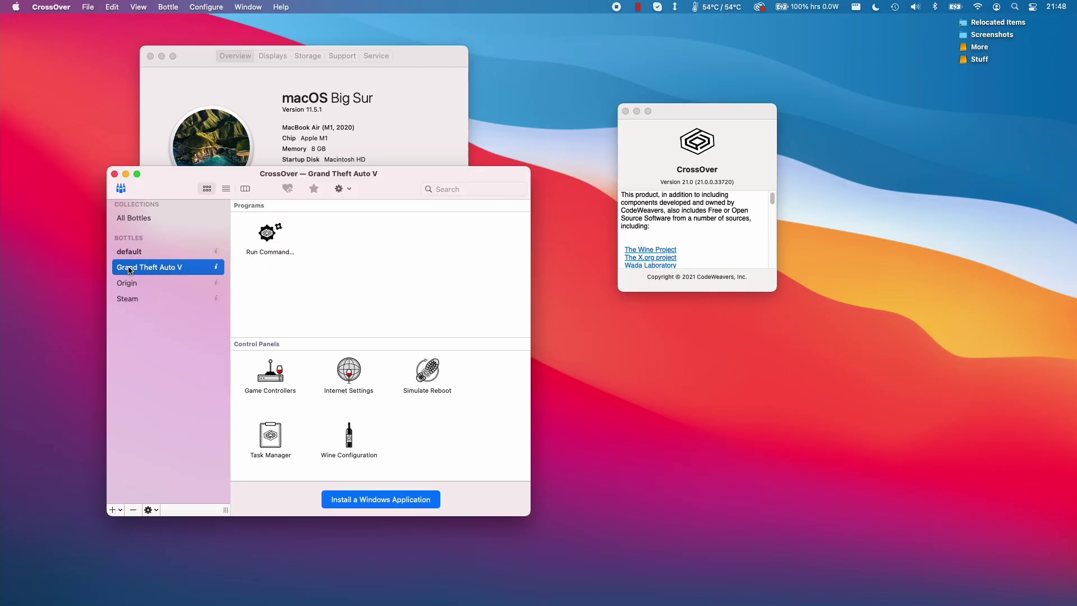
- Toggle the all-bottles view off again and focus the Grand Theft Auto V bottle's programs
{"action": "left_click", "coordinate": [120, 187]}
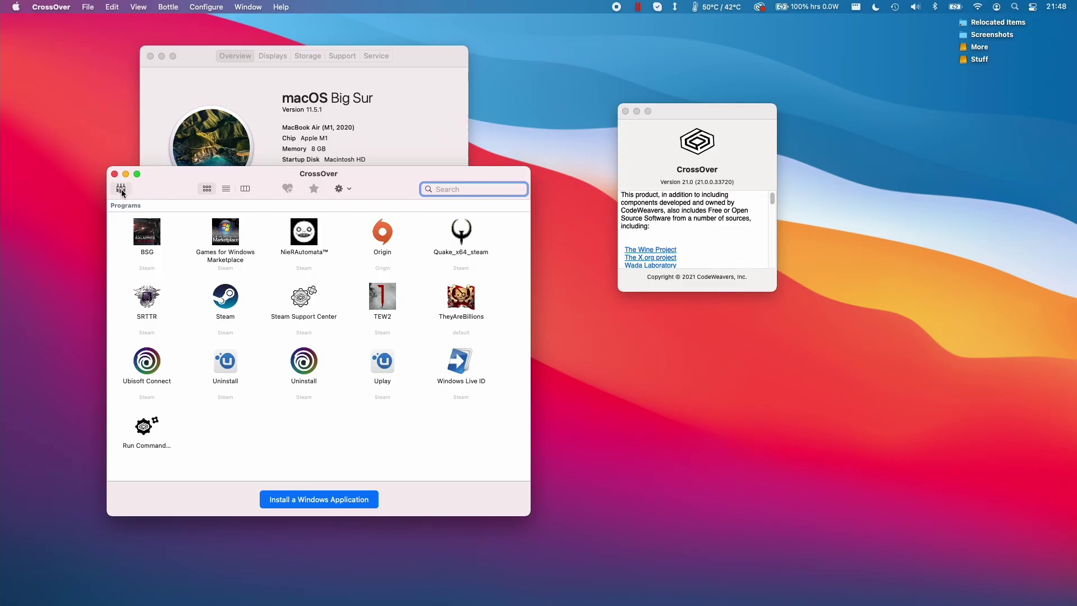
{"action": "left_click", "coordinate": [123, 191]}
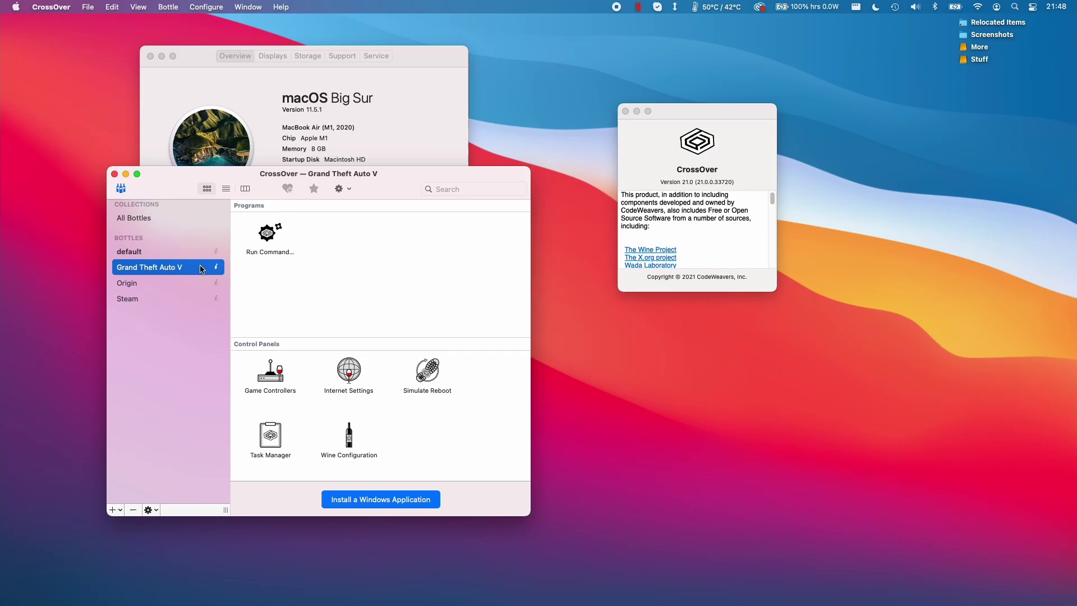
{"action": "left_click", "coordinate": [249, 241]}
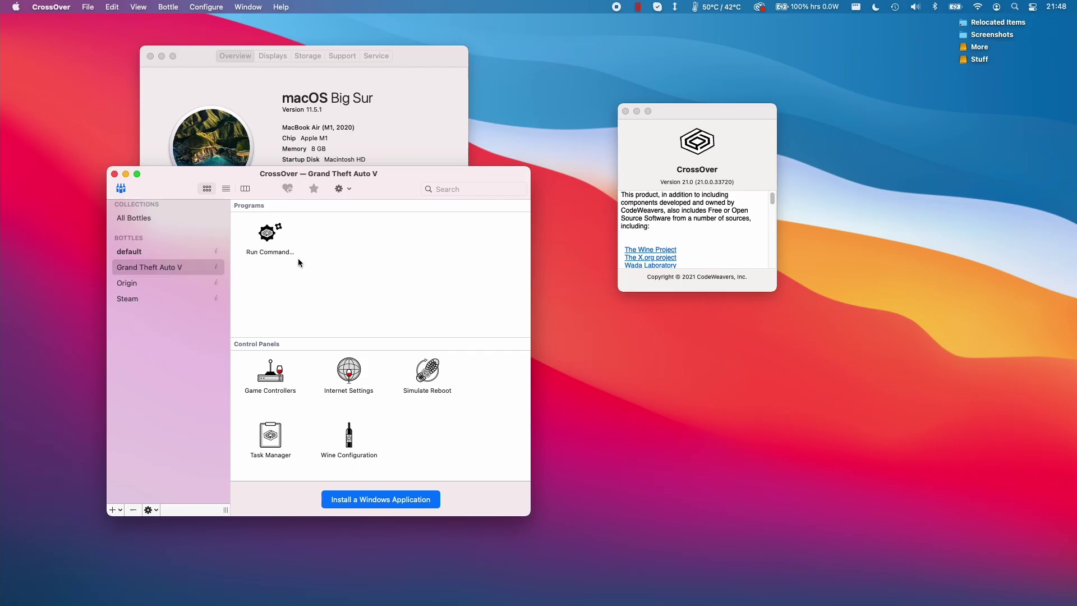
- Set Run Command in the Grand Theft Auto V bottle to the repack's setup.exe on the Stuff drive
{"action": "double_click", "coordinate": [274, 238]}
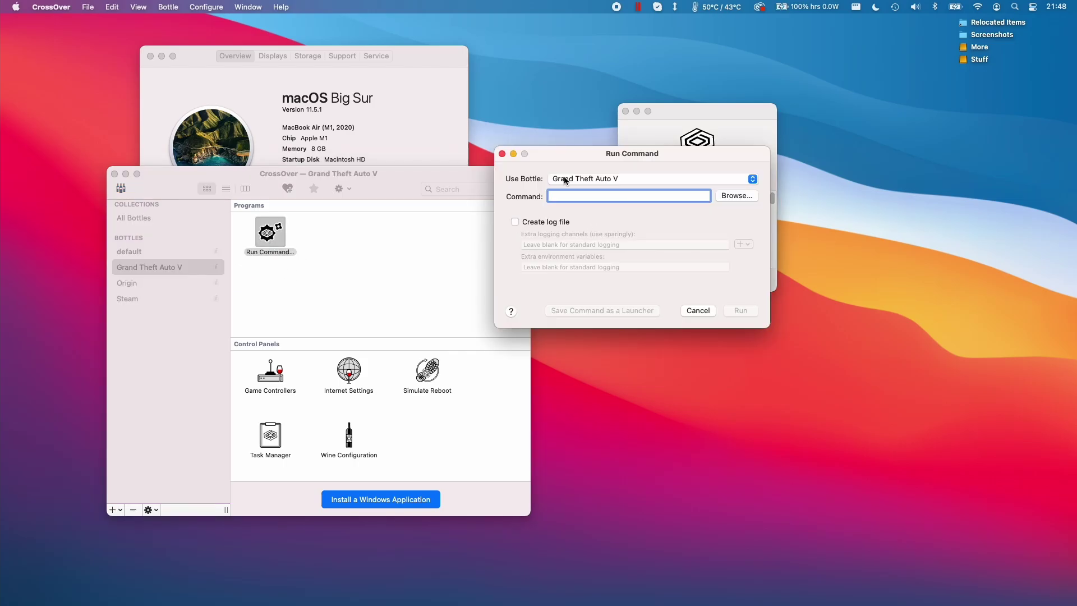
{"action": "left_click", "coordinate": [566, 180]}
{"action": "left_click", "coordinate": [581, 180]}
{"action": "left_click", "coordinate": [737, 196]}
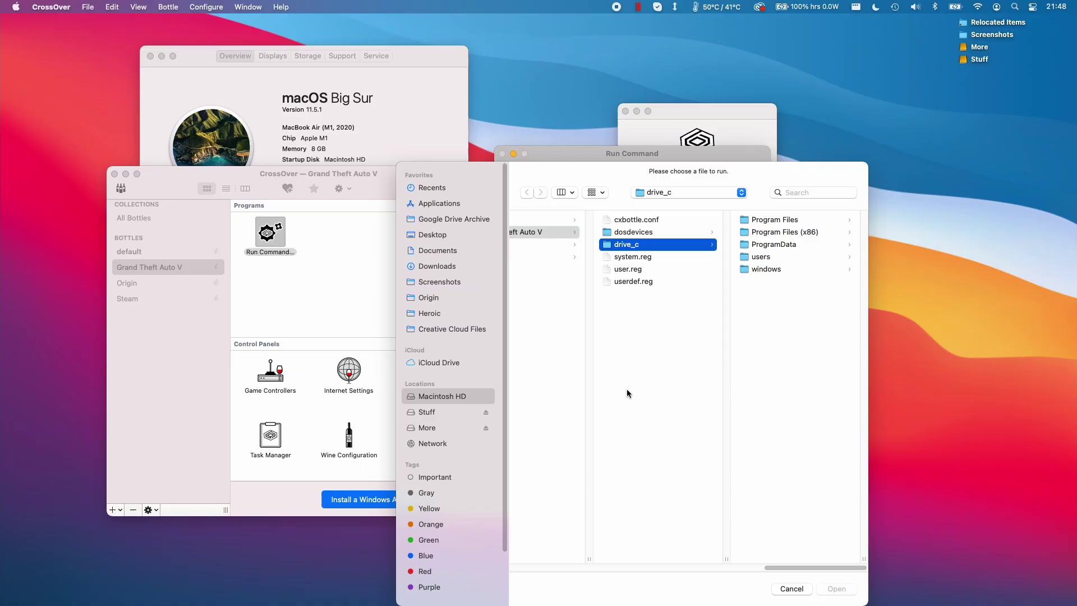
{"action": "left_click", "coordinate": [437, 413]}
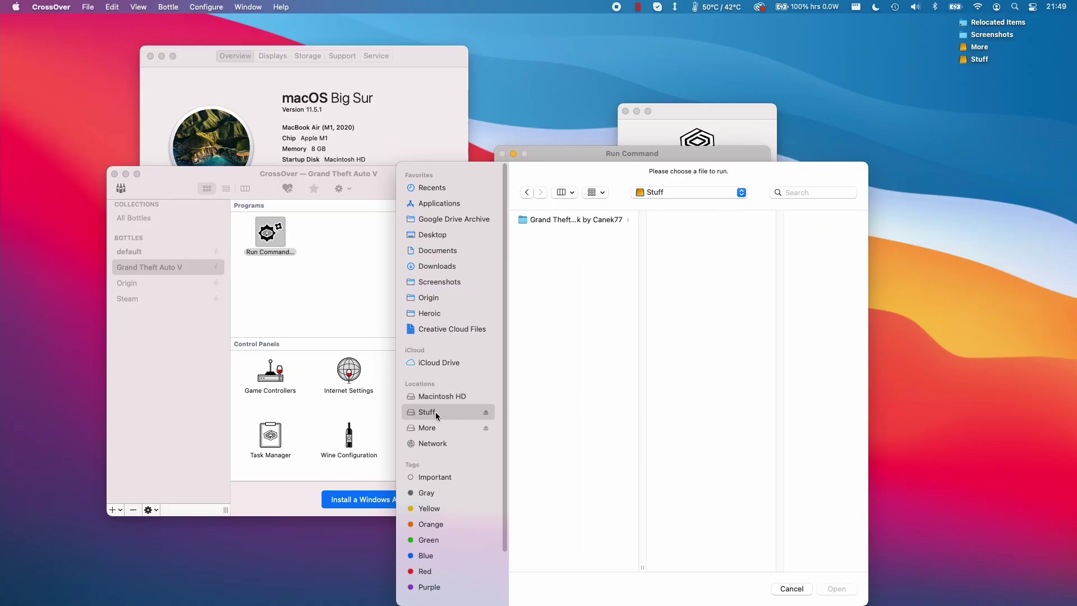
{"action": "left_click", "coordinate": [561, 219]}
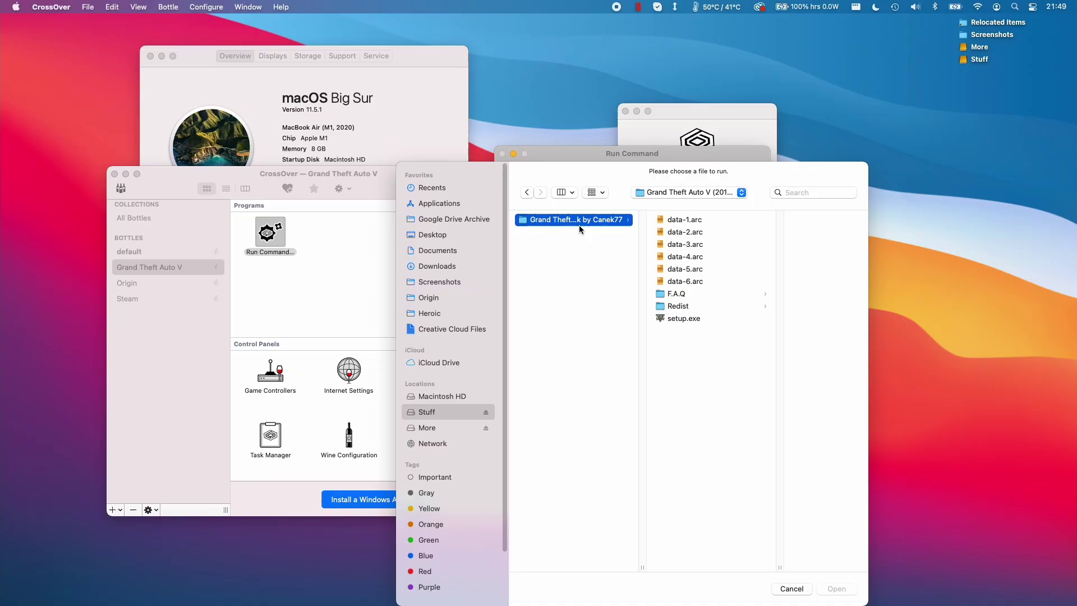
{"action": "left_click", "coordinate": [683, 318]}
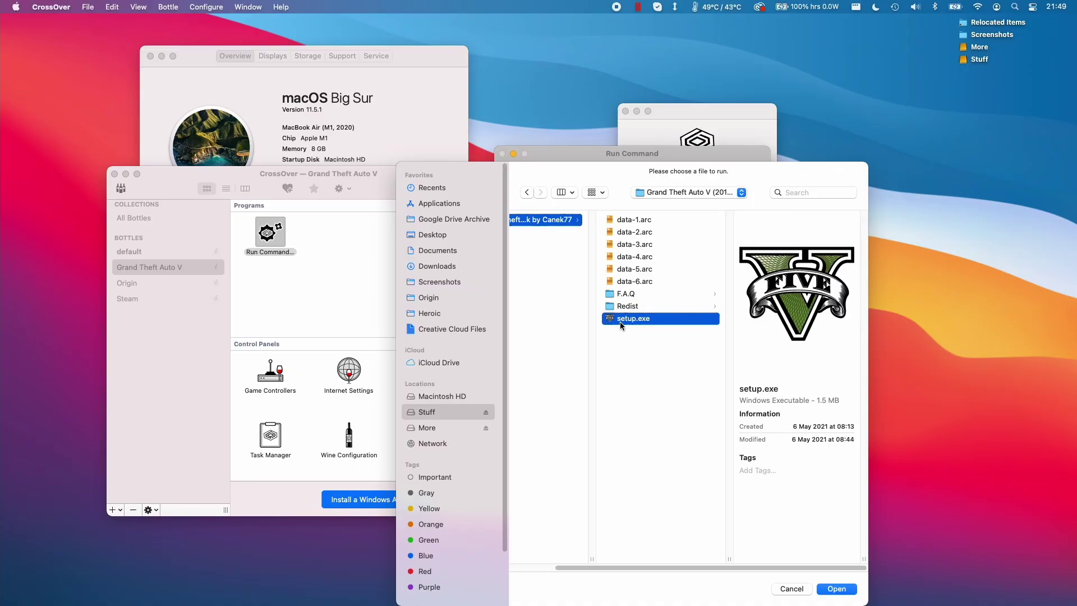
{"action": "left_click", "coordinate": [842, 590]}
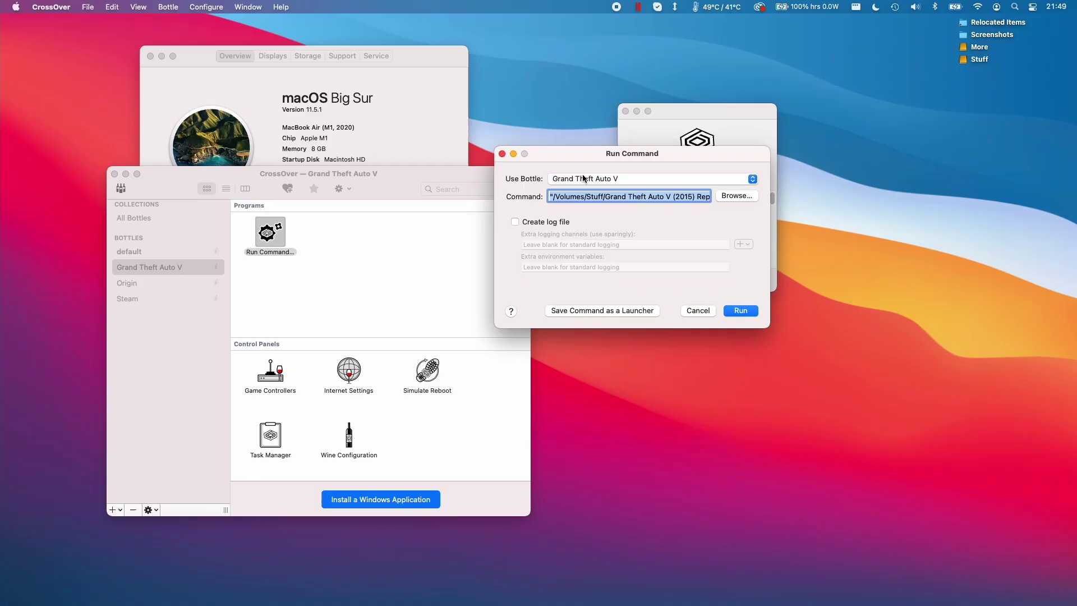
- Run setup.exe, accept the setup language, and advance past the welcome and information pages to Select Destination Location
{"action": "left_click", "coordinate": [740, 311]}
{"action": "left_click", "coordinate": [551, 339]}
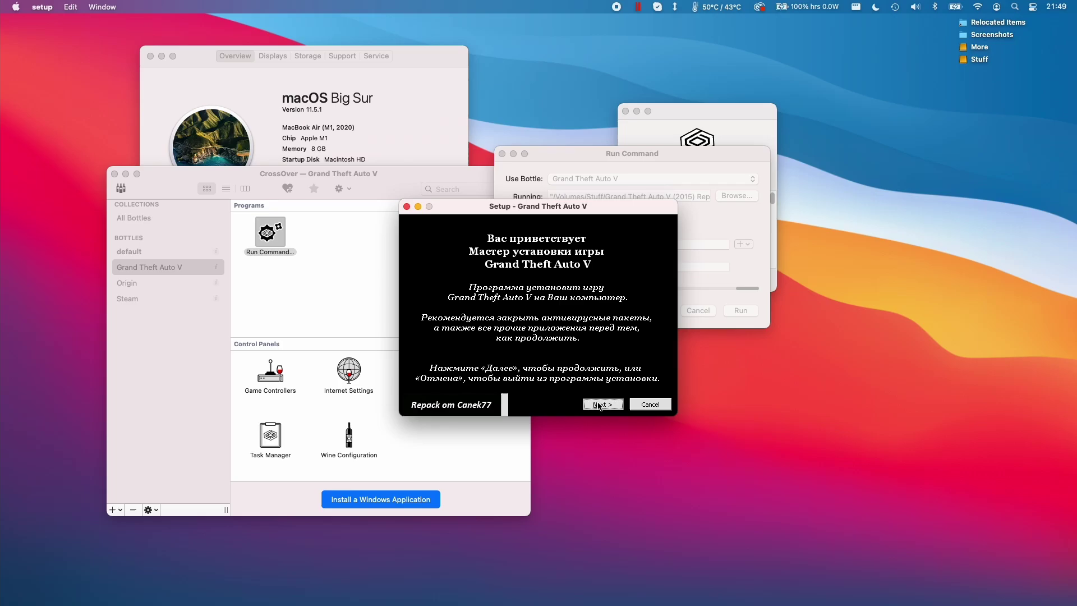
{"action": "left_click", "coordinate": [600, 404]}
{"action": "left_click", "coordinate": [602, 405]}
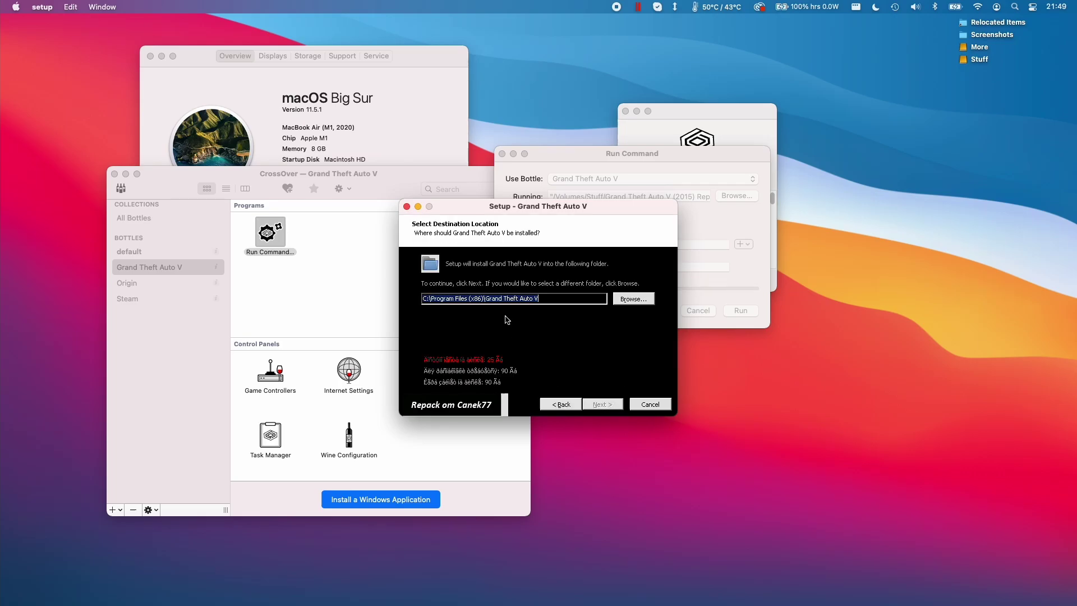
{"action": "left_click", "coordinate": [147, 264]}
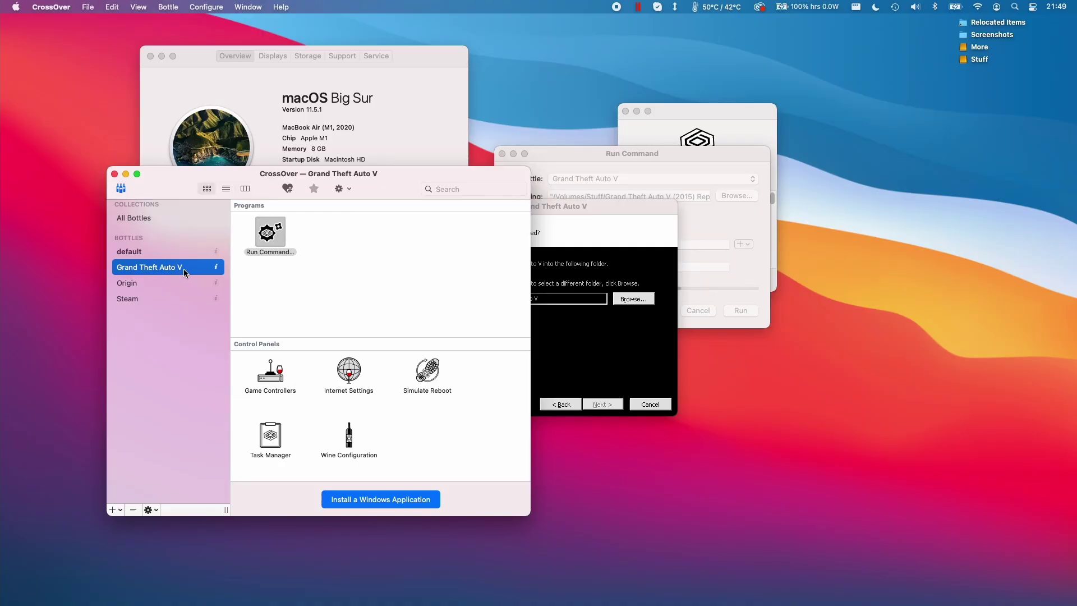
{"action": "left_click", "coordinate": [582, 337]}
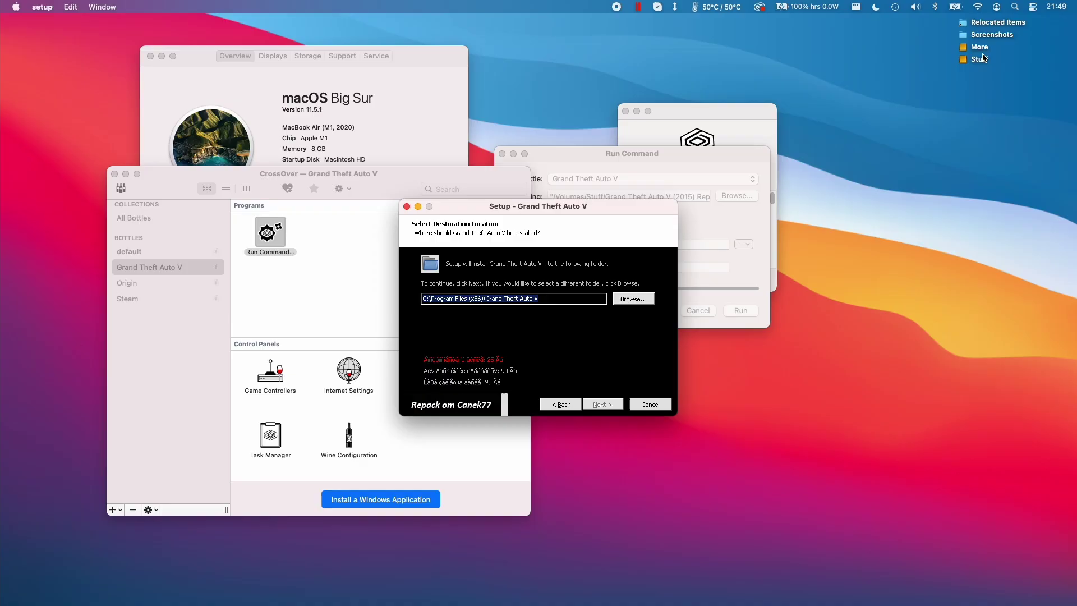
- Show Get Info for the Grand Theft Auto V repack folder and highlight its 92.86 GB size
{"action": "left_click", "coordinate": [982, 60]}
{"action": "key", "text": "super+Tab"}
{"action": "left_click_drag", "start_coordinate": [342, 119], "coordinate": [298, 122]}
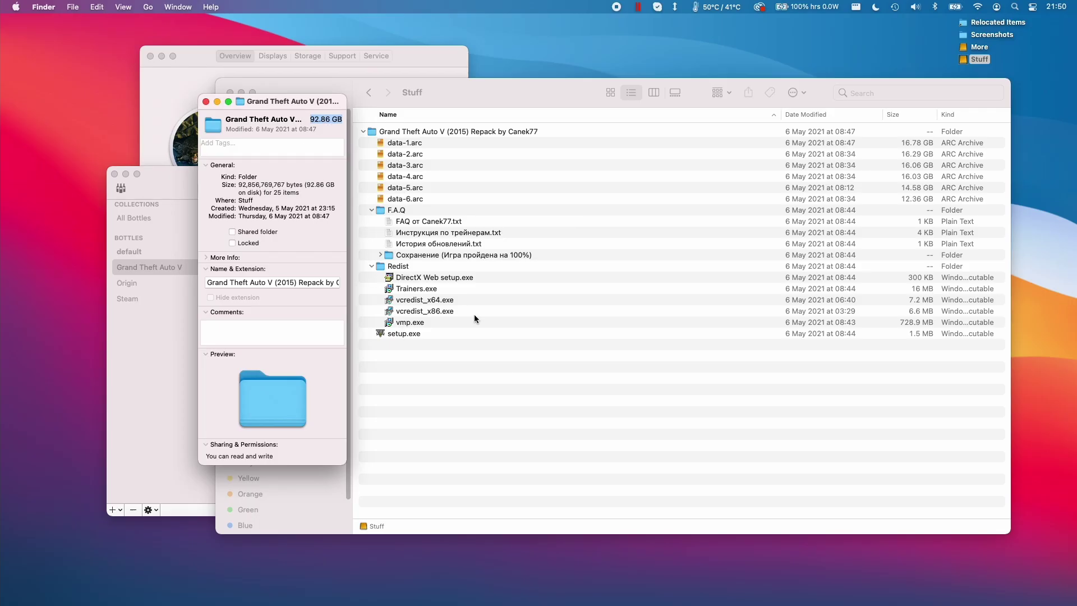
{"action": "left_click", "coordinate": [534, 363]}
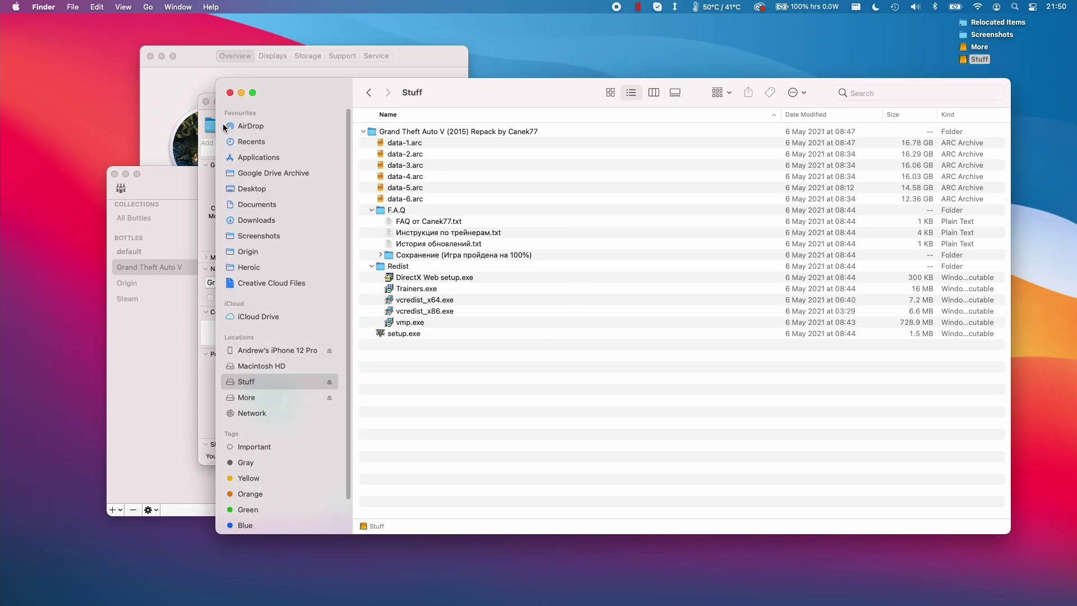
{"action": "key", "text": "super+grave"}
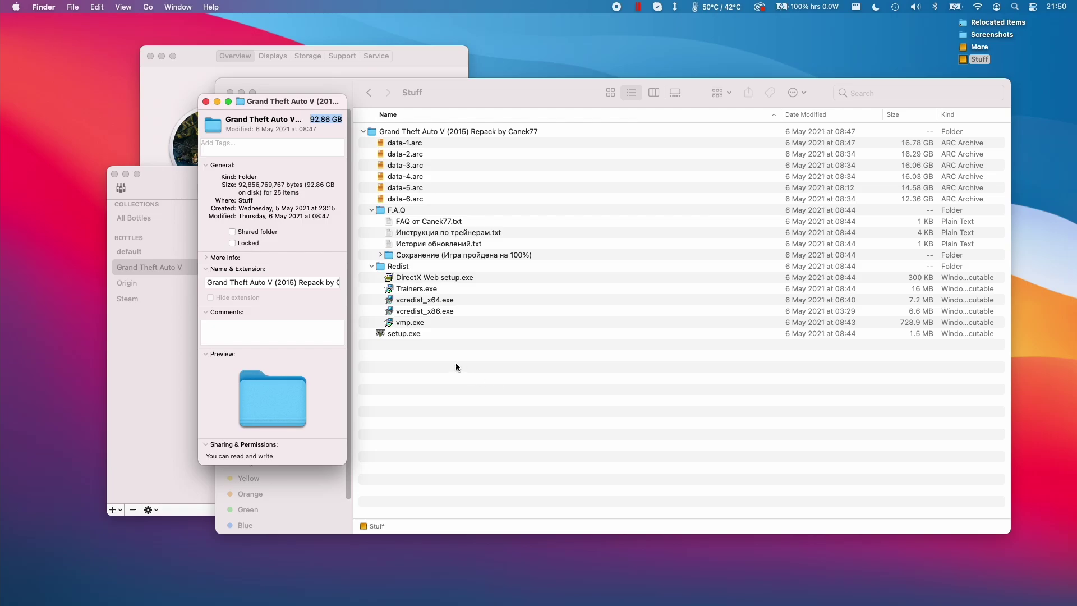
{"action": "left_click", "coordinate": [323, 116]}
- Close the folder info and select the path text in the setup's destination field
{"action": "left_click", "coordinate": [205, 102]}
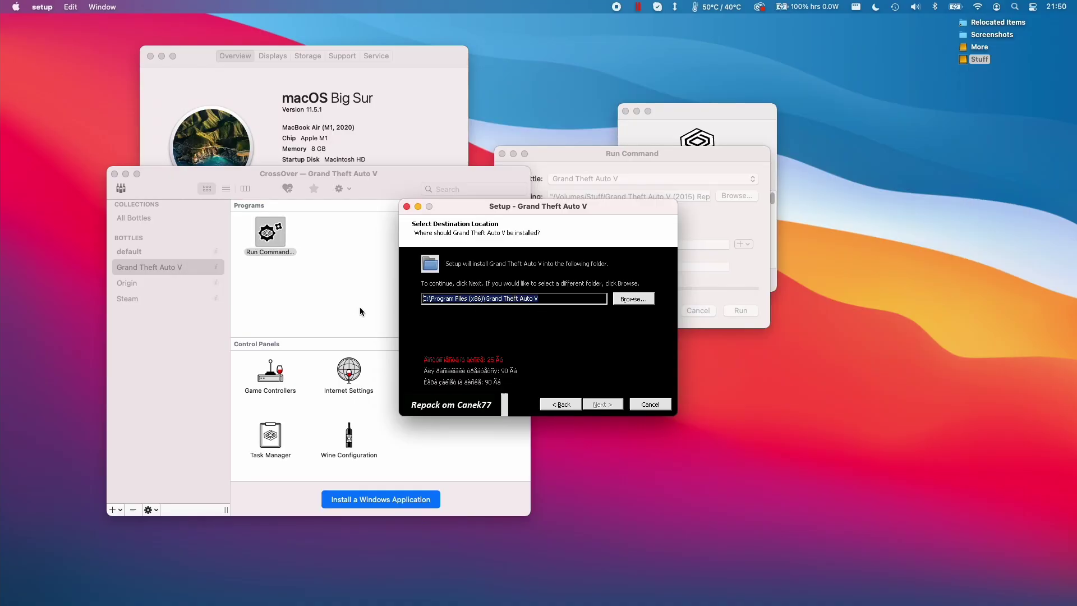
{"action": "left_click_drag", "start_coordinate": [547, 298], "coordinate": [432, 302]}
{"action": "left_click", "coordinate": [425, 302]}
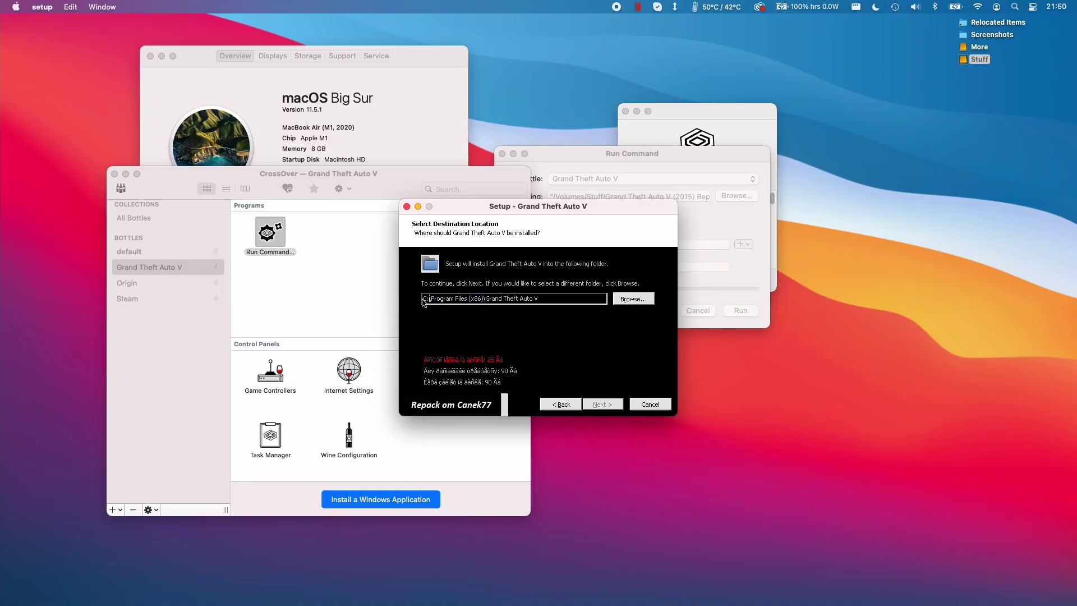
- Browse to / > Volumes > Stuff so the destination reads Z:\Volumes\Stuff\Grand Theft Auto V\
{"action": "left_click", "coordinate": [651, 299]}
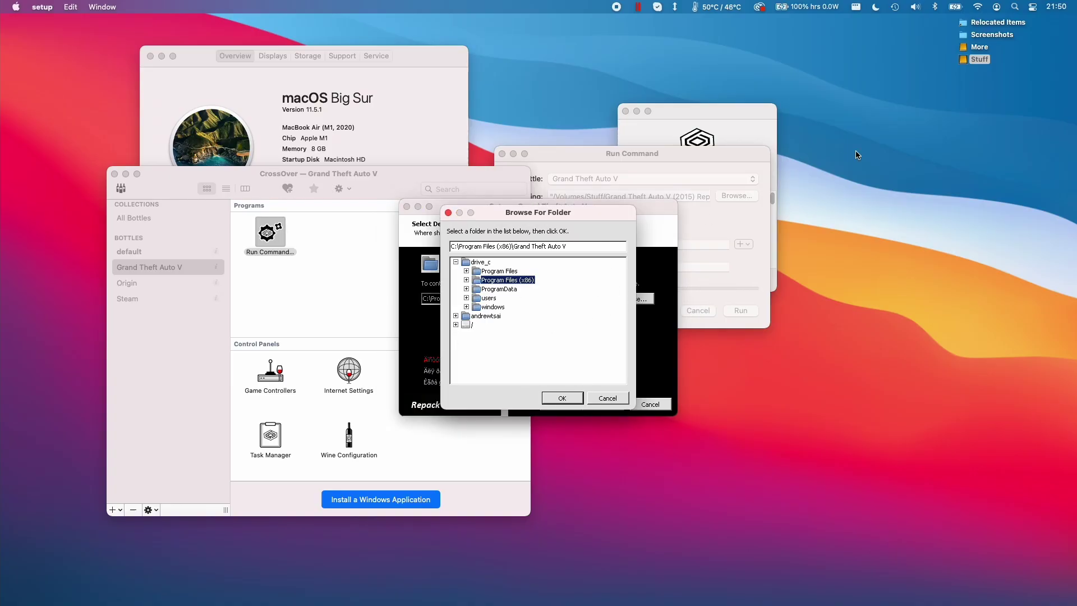
{"action": "left_click", "coordinate": [456, 325]}
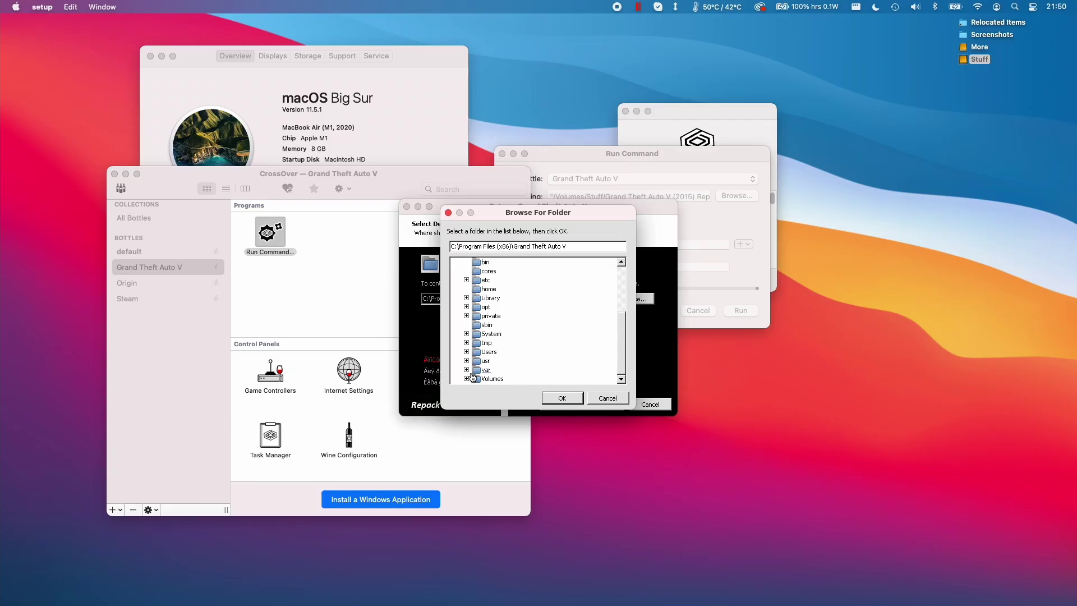
{"action": "left_click", "coordinate": [467, 379]}
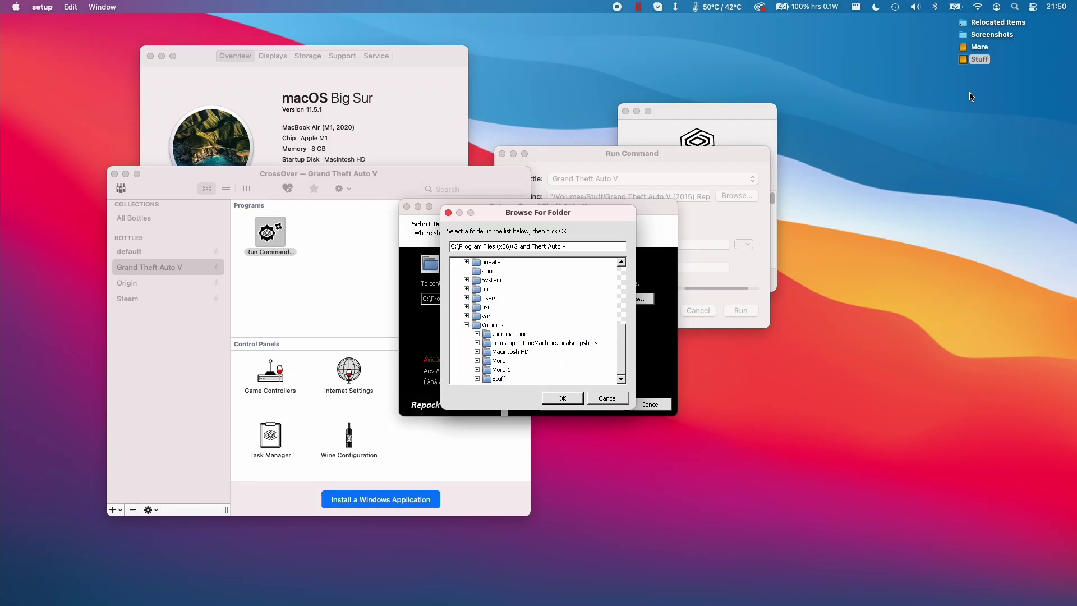
{"action": "left_click", "coordinate": [498, 379]}
{"action": "left_click", "coordinate": [477, 379]}
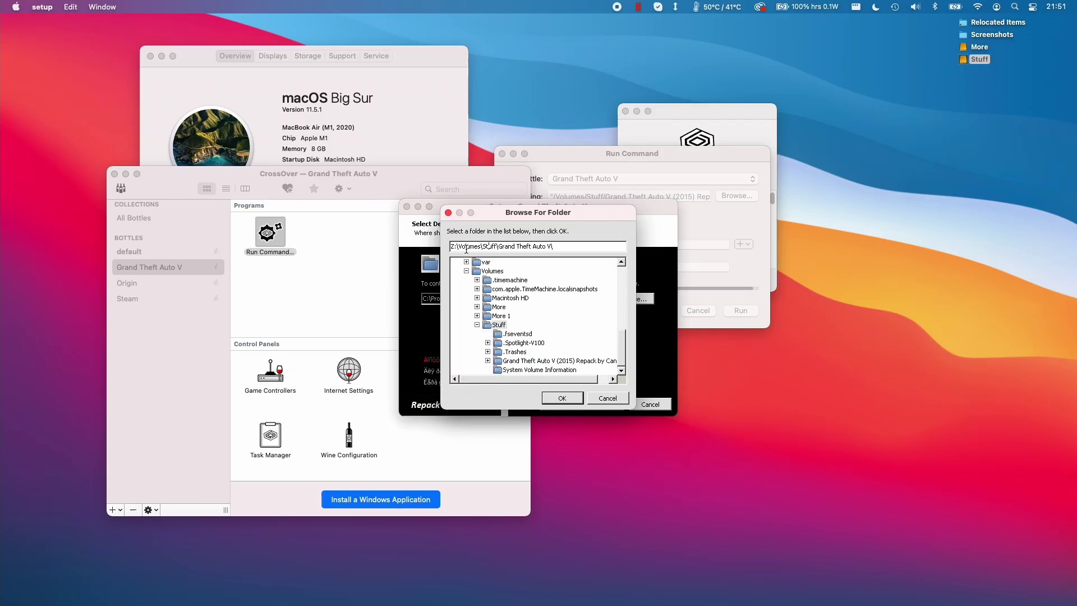
{"action": "left_click_drag", "start_coordinate": [500, 247], "coordinate": [559, 247]}
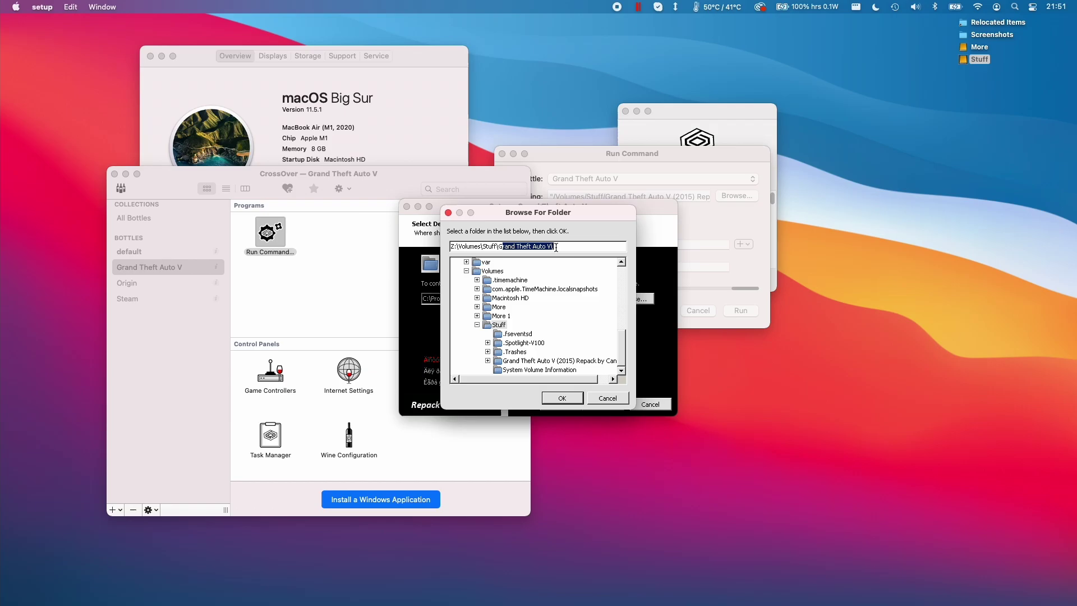
{"action": "left_click", "coordinate": [559, 248]}
{"action": "left_click", "coordinate": [562, 398]}
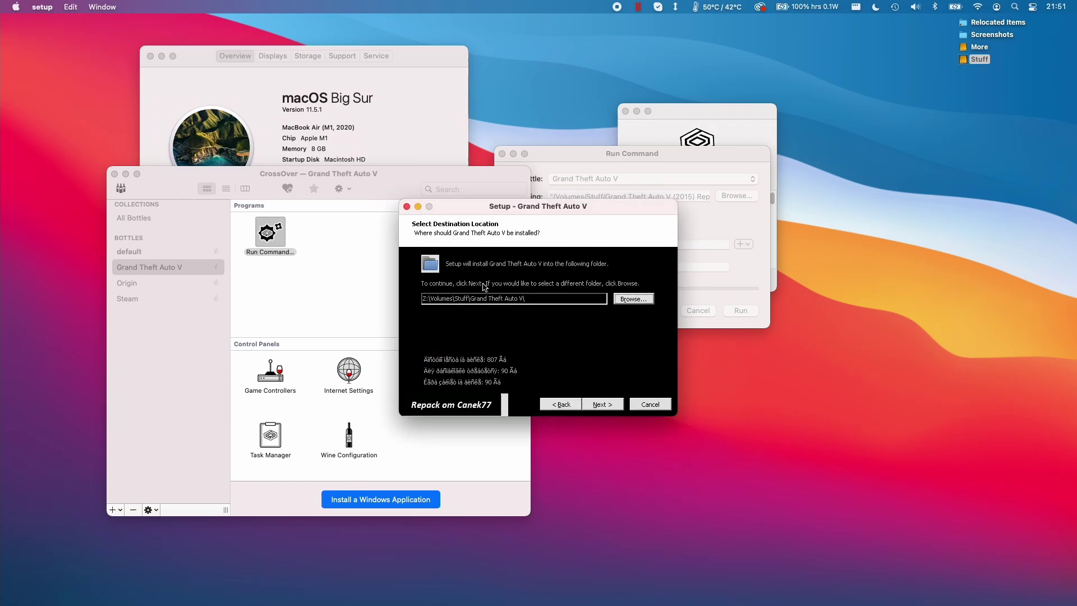
- Keep the default Start Menu folder and all additional tasks checked, then begin the installation
{"action": "left_click", "coordinate": [606, 407]}
{"action": "left_click", "coordinate": [598, 408]}
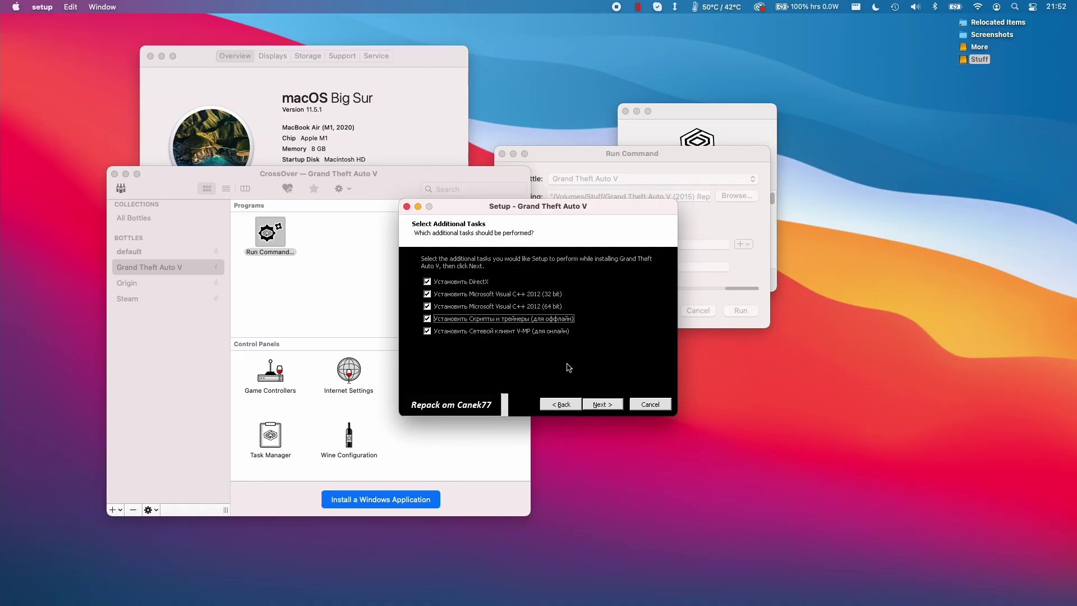
{"action": "left_click", "coordinate": [609, 407]}
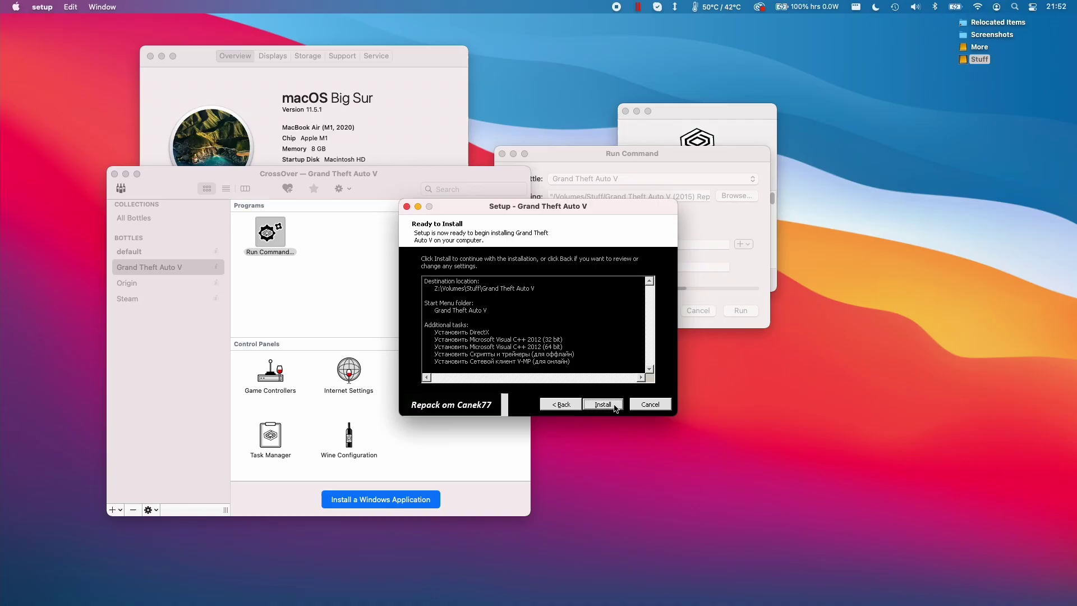
{"action": "left_click", "coordinate": [609, 407]}
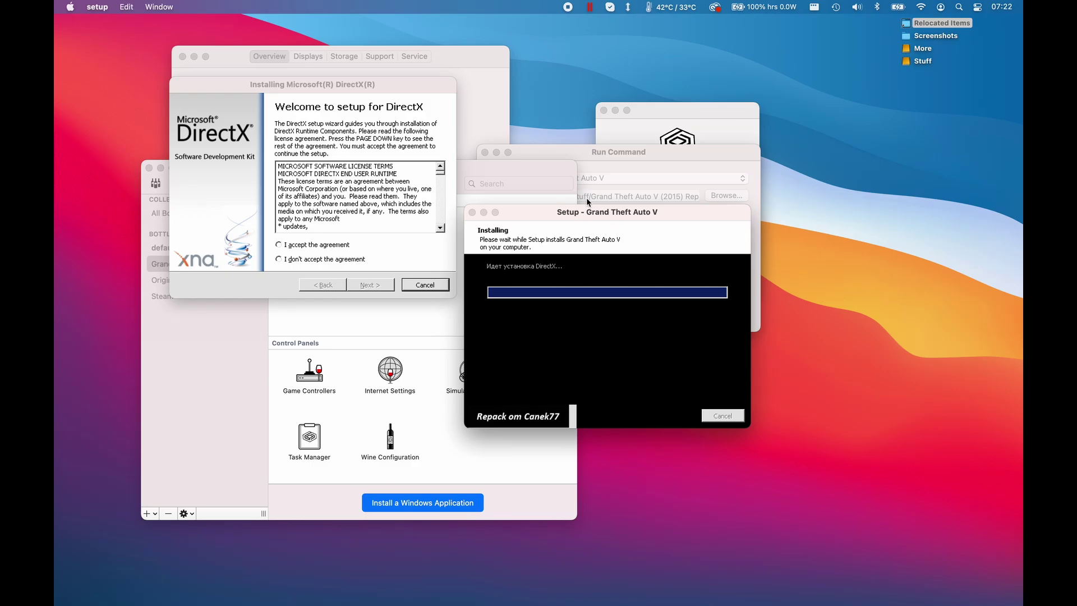
- Accept the DirectX licence, run its setup, and dismiss the DirectX Setup internal error
{"action": "left_click", "coordinate": [382, 136]}
{"action": "left_click", "coordinate": [296, 247]}
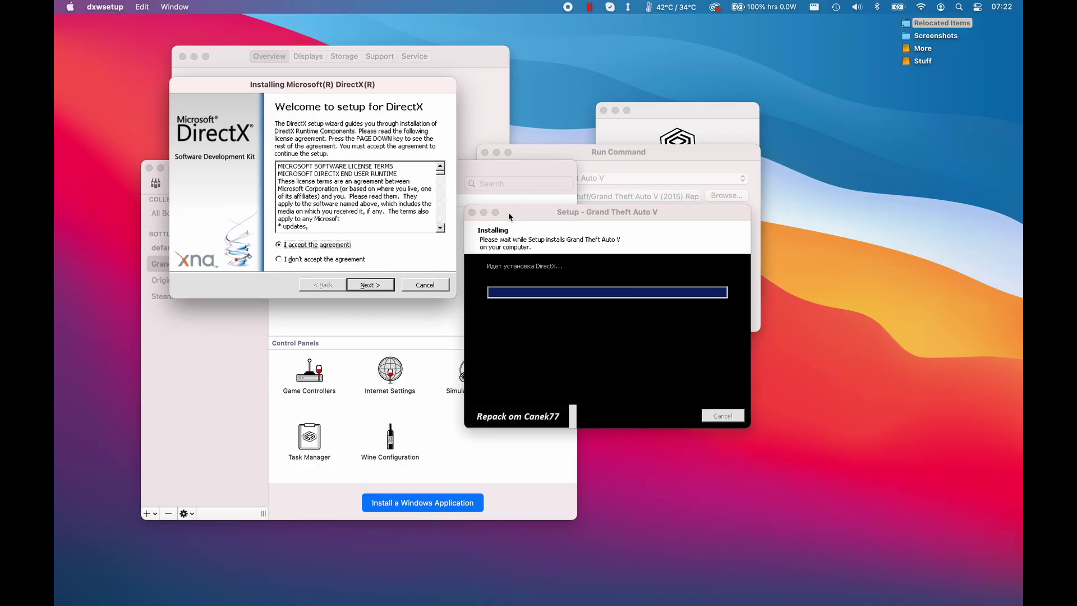
{"action": "left_click", "coordinate": [371, 284]}
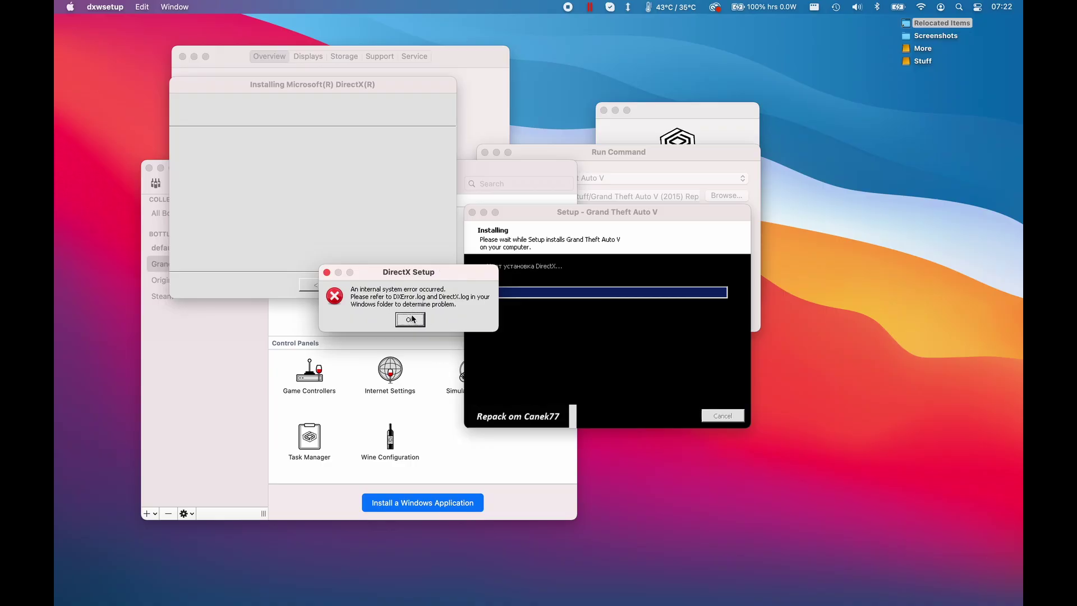
{"action": "left_click", "coordinate": [581, 327]}
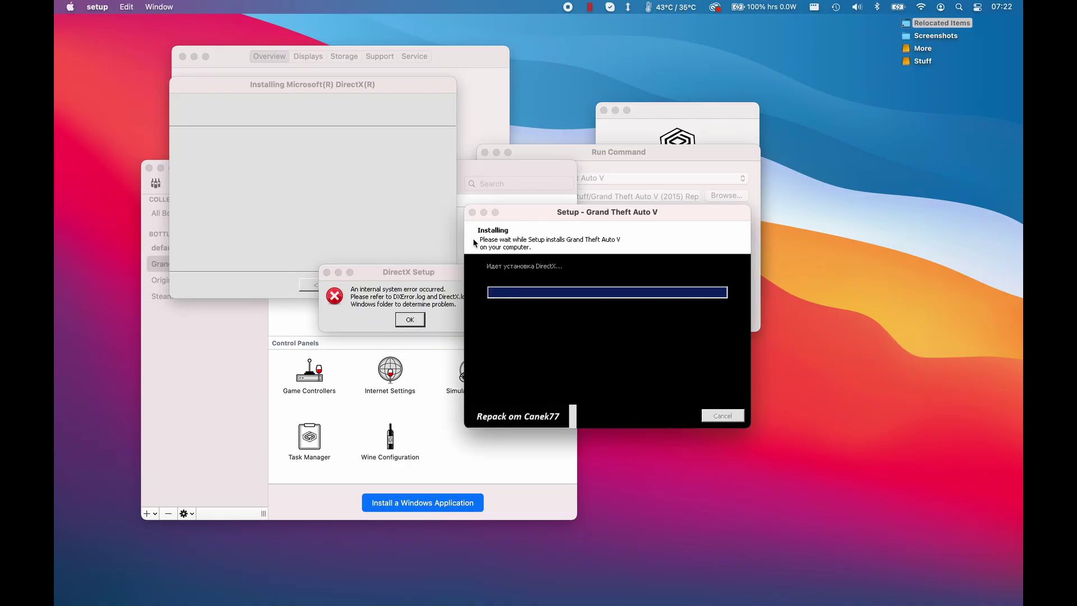
{"action": "left_click", "coordinate": [424, 297]}
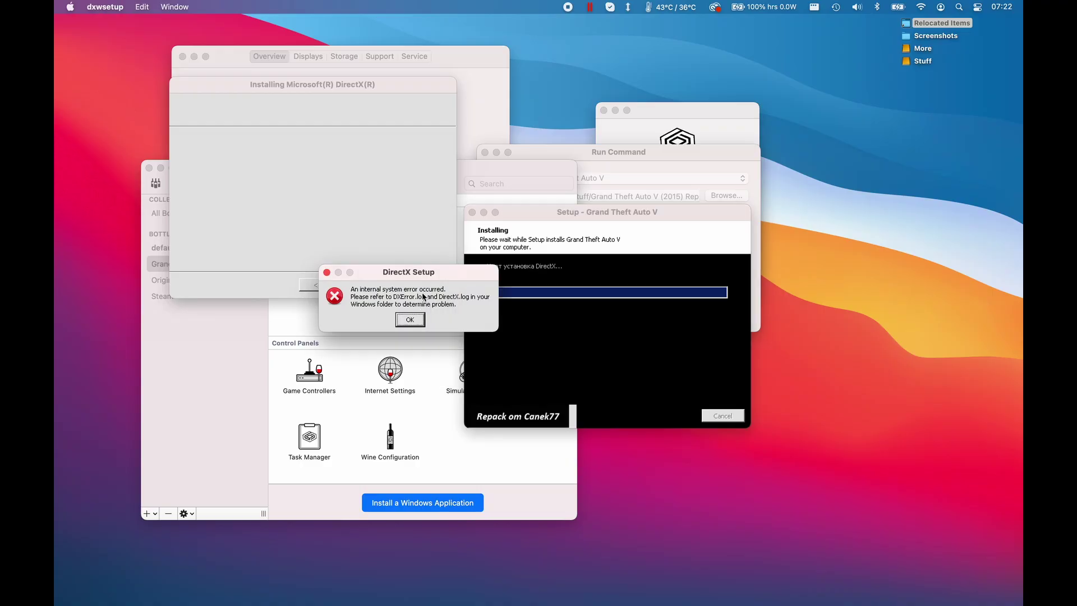
{"action": "left_click", "coordinate": [409, 320]}
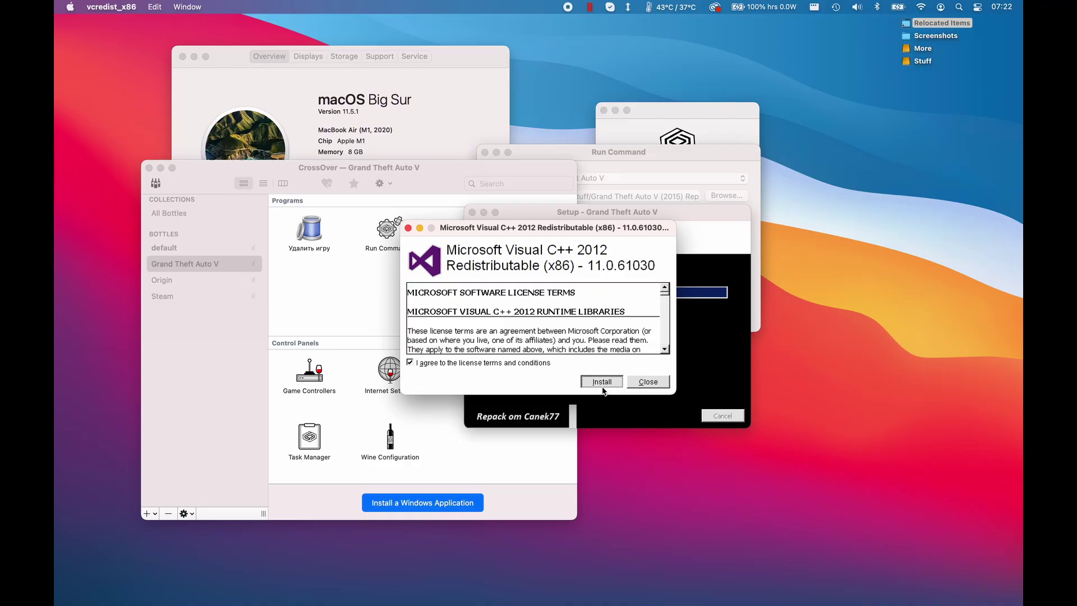
- Install the x86 and x64 Visual C++ 2012 runtimes, agreeing to the x64 licence terms
{"action": "left_click", "coordinate": [602, 383]}
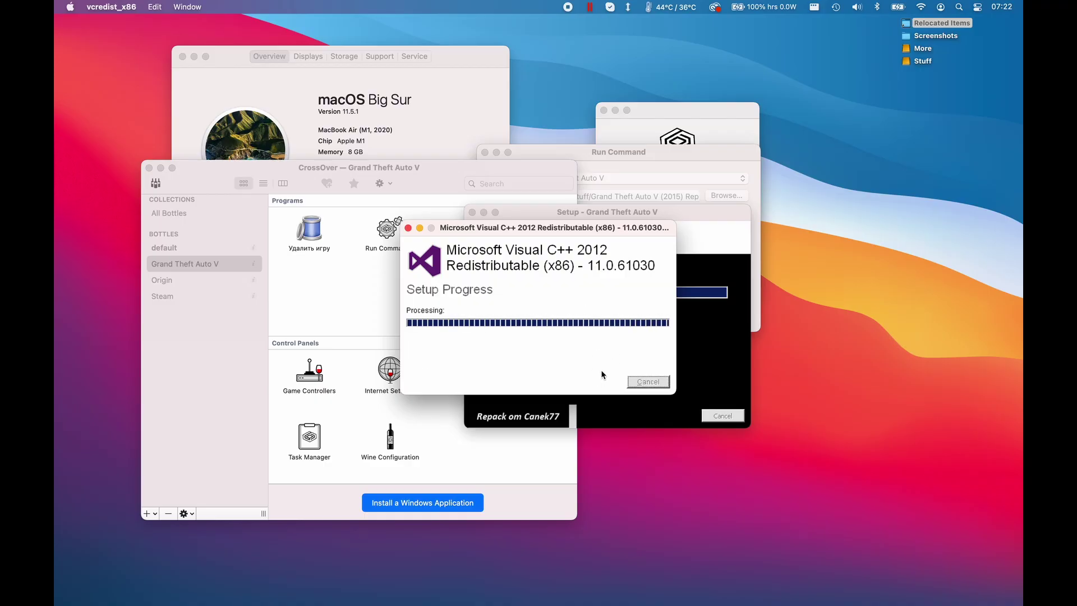
{"action": "key", "text": "Return"}
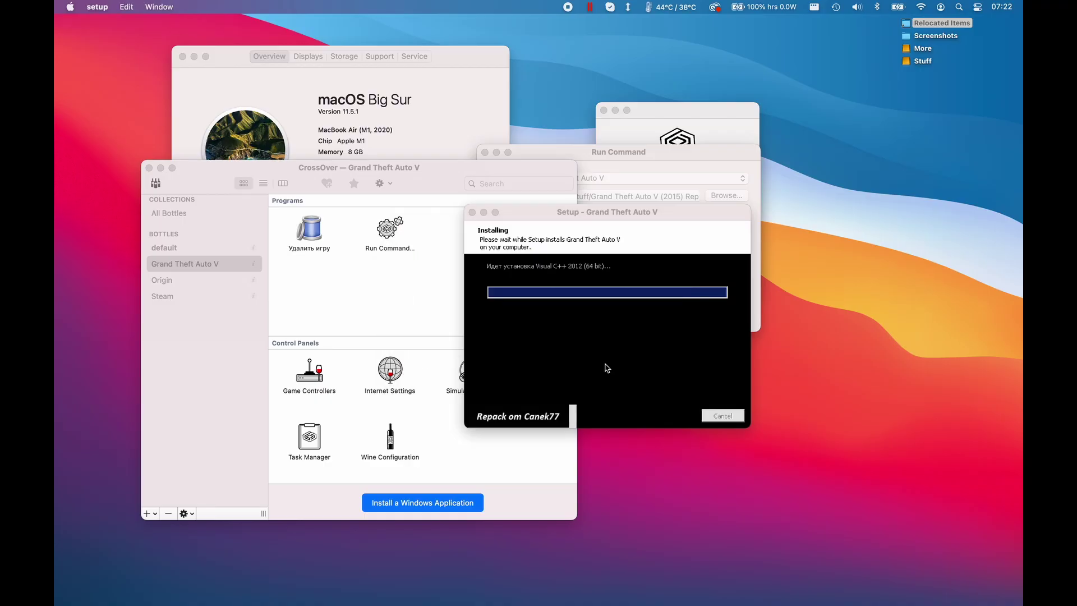
{"action": "left_click", "coordinate": [521, 365]}
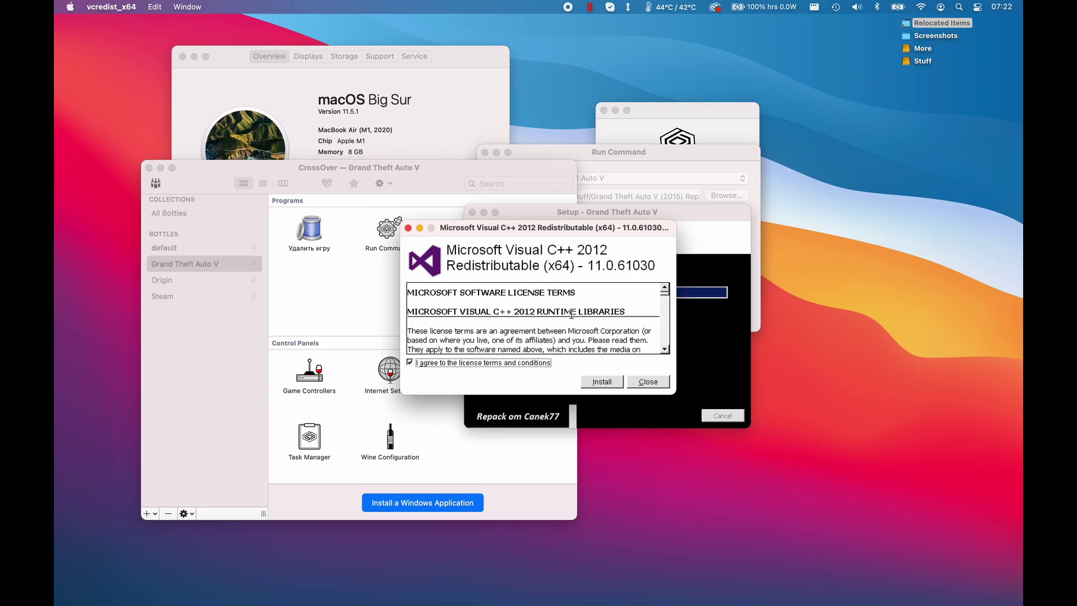
{"action": "left_click", "coordinate": [602, 383]}
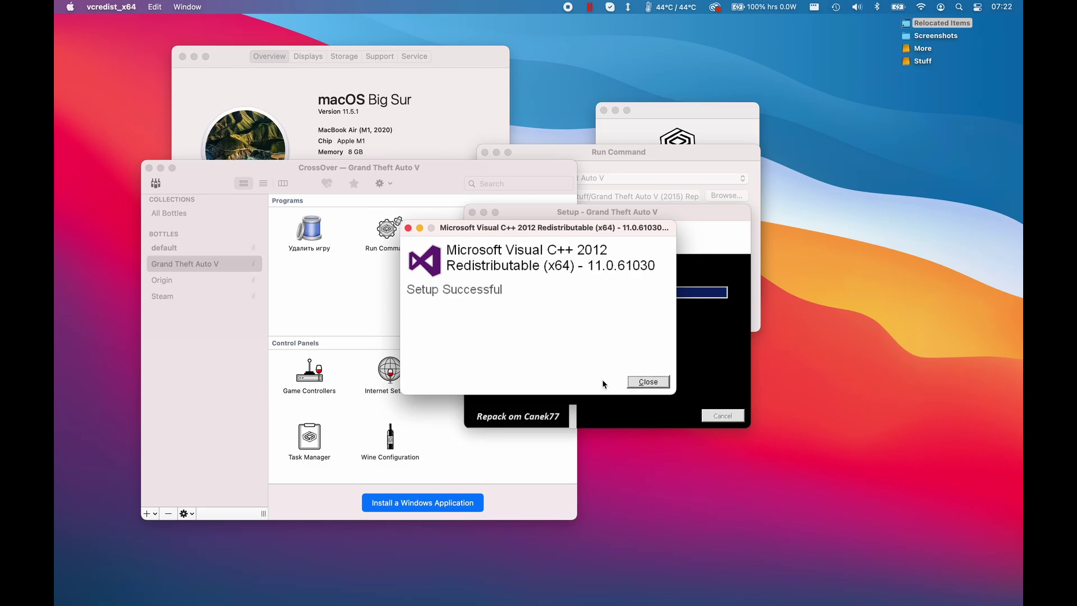
{"action": "left_click", "coordinate": [648, 382]}
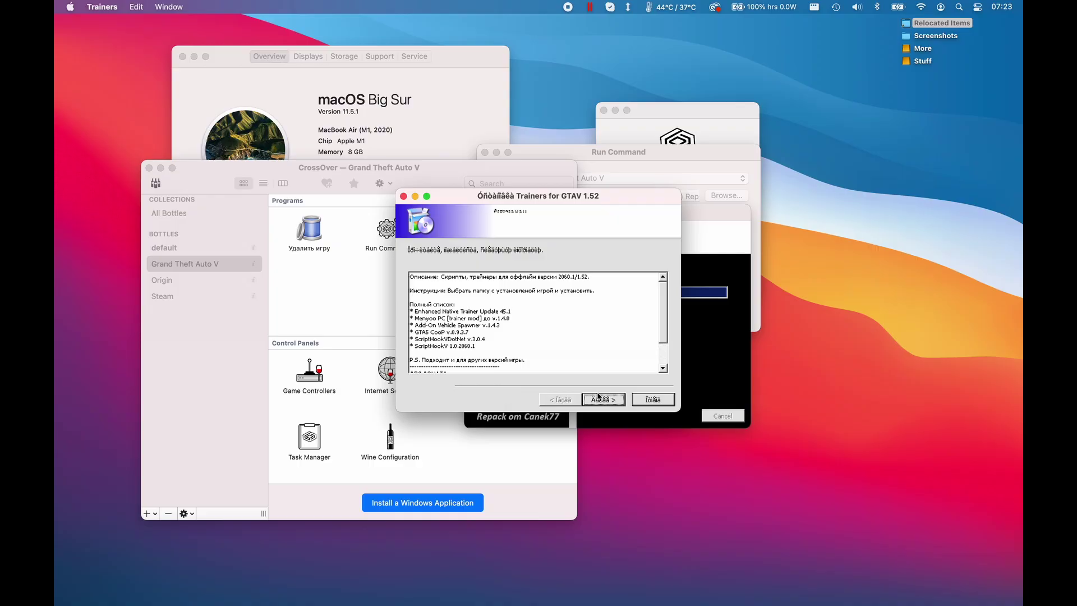
- Install the GTAV 1.52 trainers into the Stuff\Grand Theft Auto V folder
{"action": "left_click", "coordinate": [592, 398]}
{"action": "left_click", "coordinate": [636, 331]}
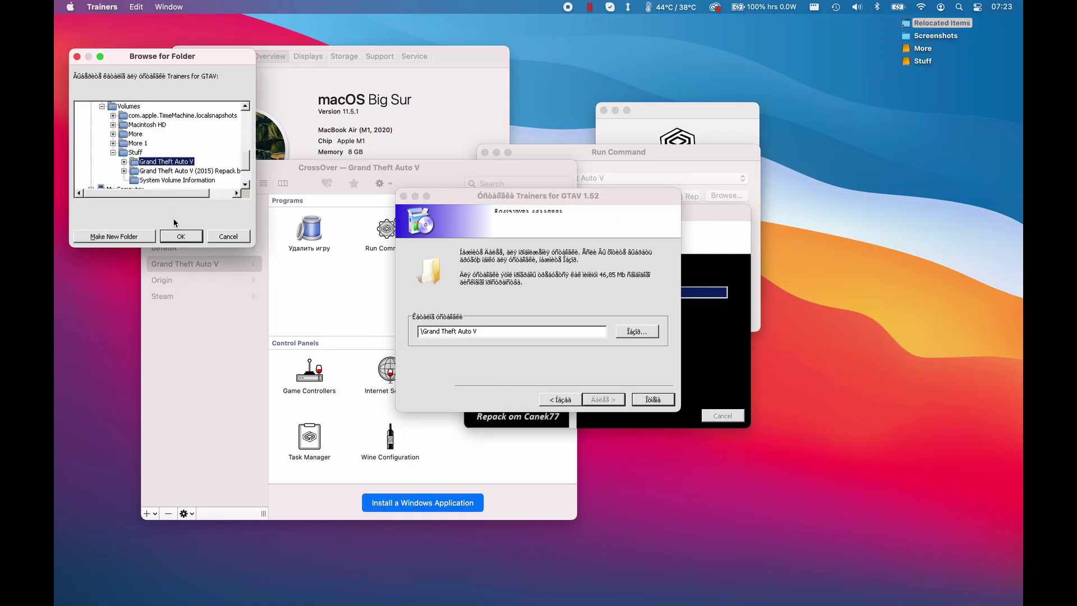
{"action": "left_click", "coordinate": [201, 242]}
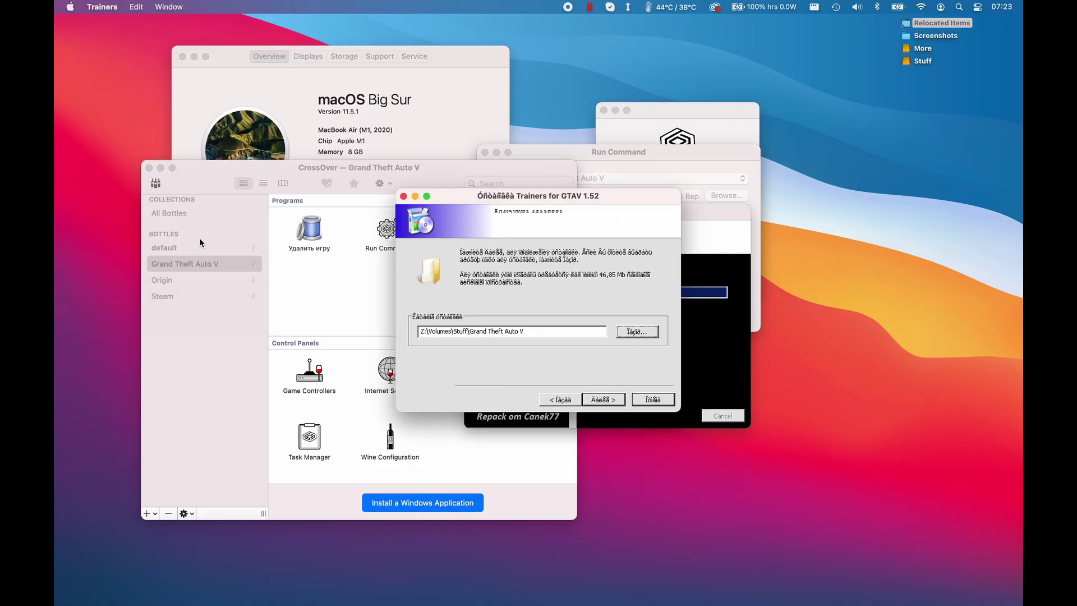
{"action": "left_click", "coordinate": [616, 405]}
{"action": "left_click", "coordinate": [613, 402]}
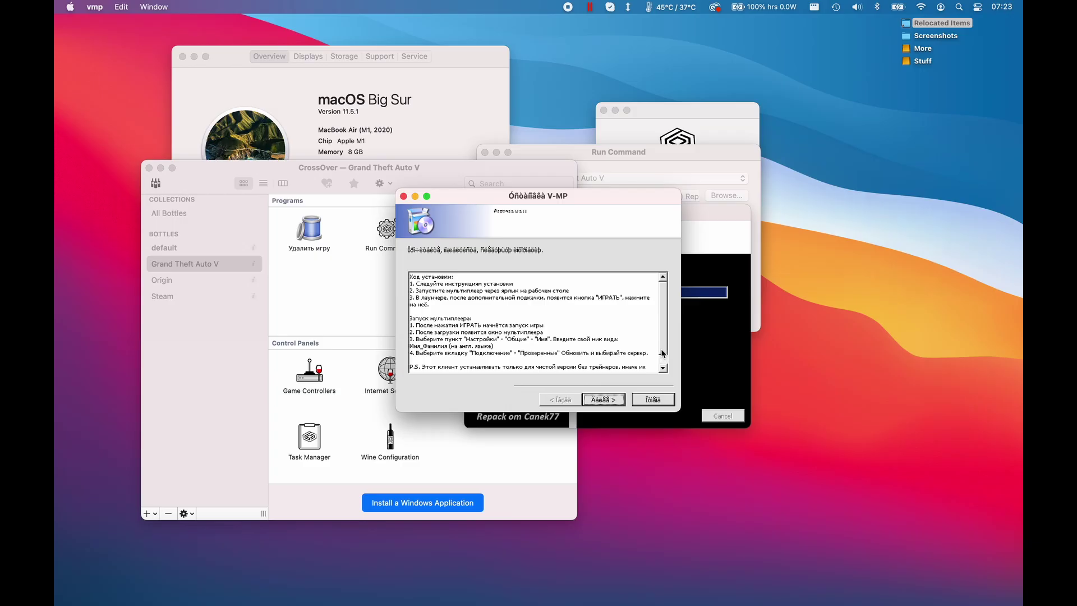
- Install V-MP into the game folder, answer No to the Steam question, and finish setup
{"action": "scroll", "coordinate": [662, 339], "scroll_direction": "down", "scroll_amount": 1}
{"action": "scroll", "coordinate": [668, 283], "scroll_direction": "up", "scroll_amount": 1}
{"action": "left_click", "coordinate": [596, 405]}
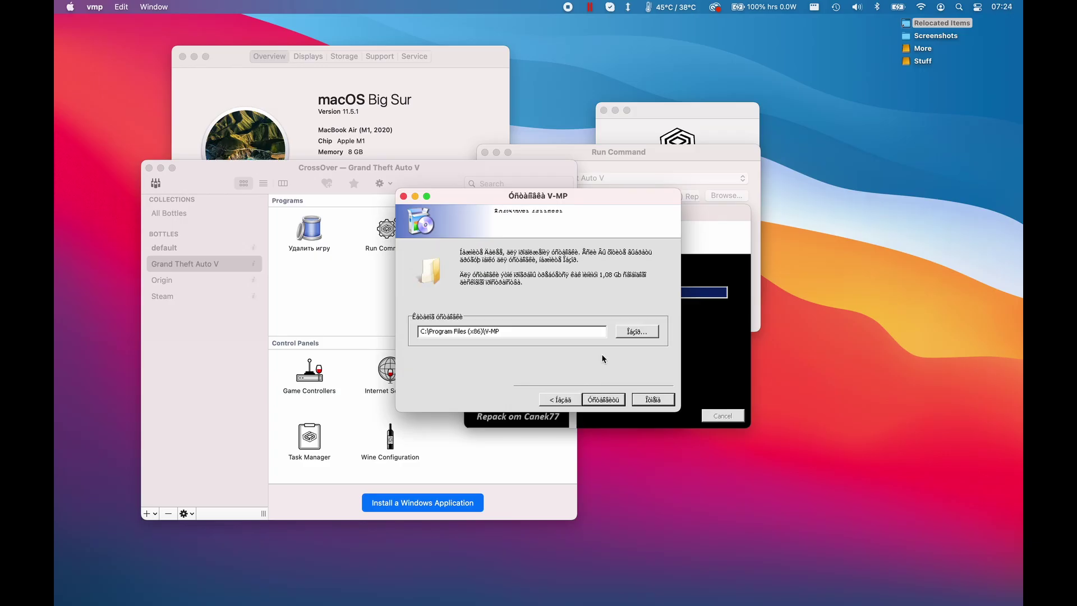
{"action": "left_click", "coordinate": [606, 404]}
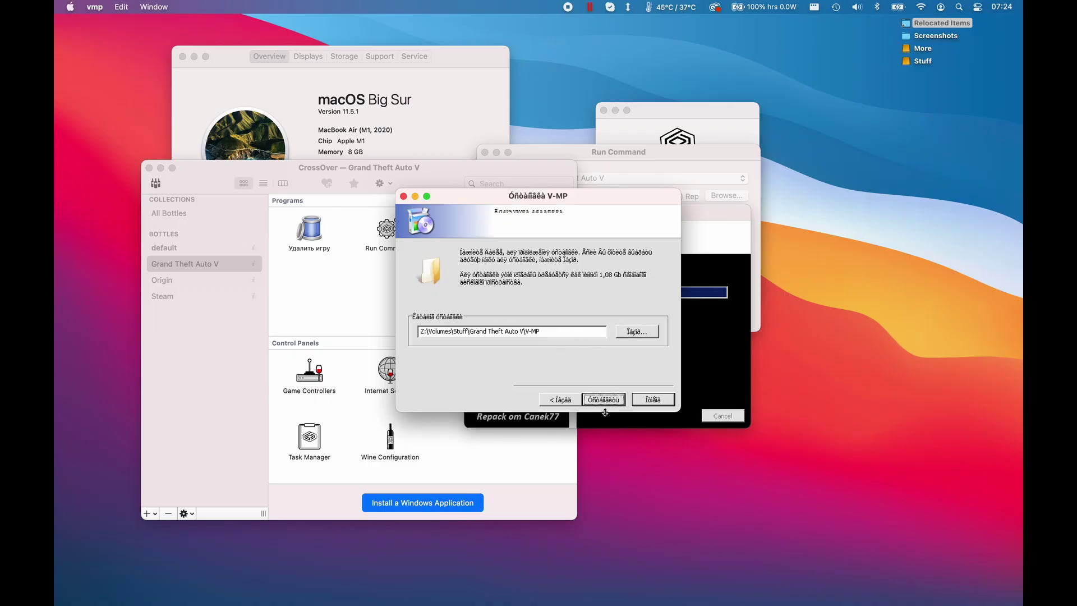
{"action": "left_click", "coordinate": [603, 400]}
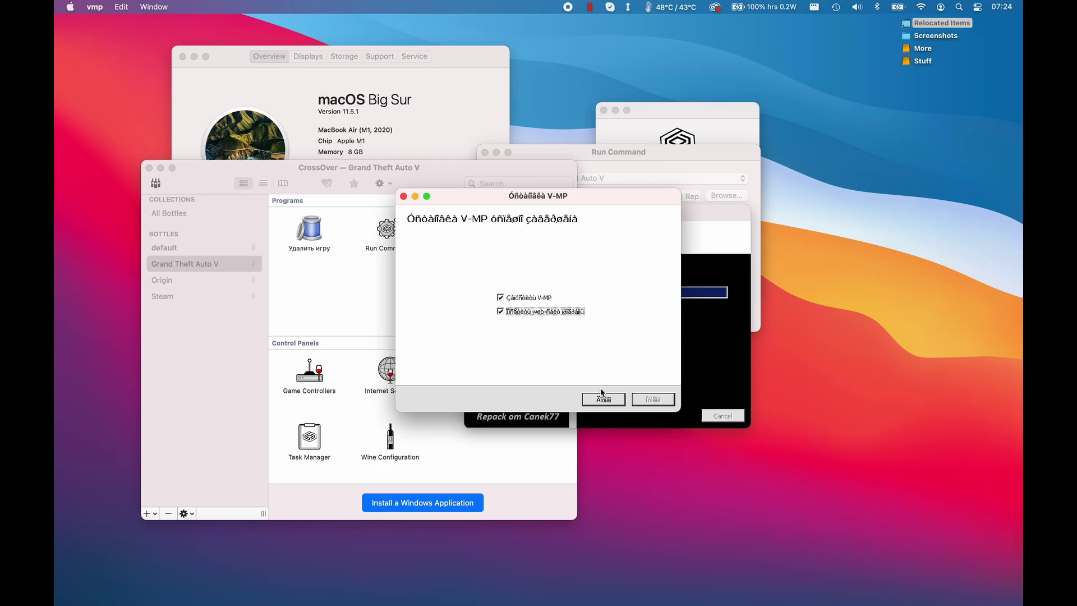
{"action": "left_click", "coordinate": [605, 399]}
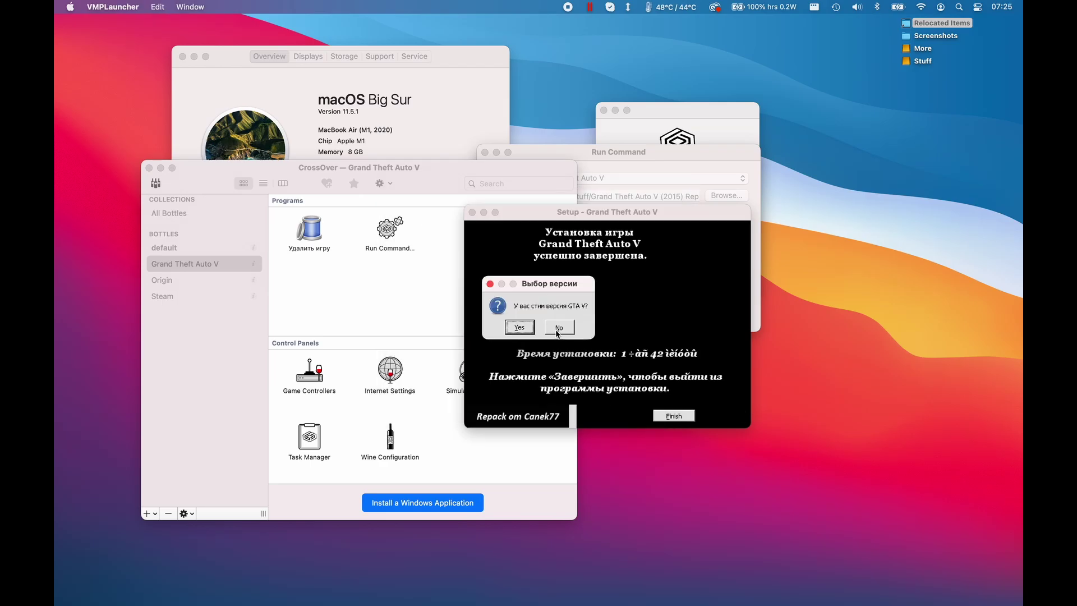
{"action": "left_click", "coordinate": [559, 328]}
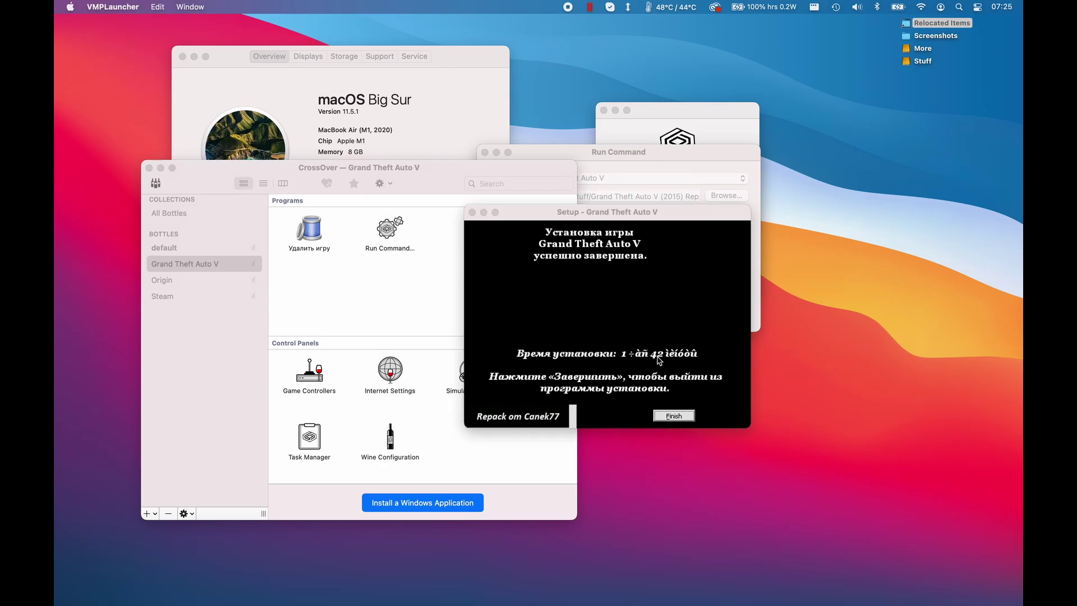
{"action": "left_click", "coordinate": [674, 417]}
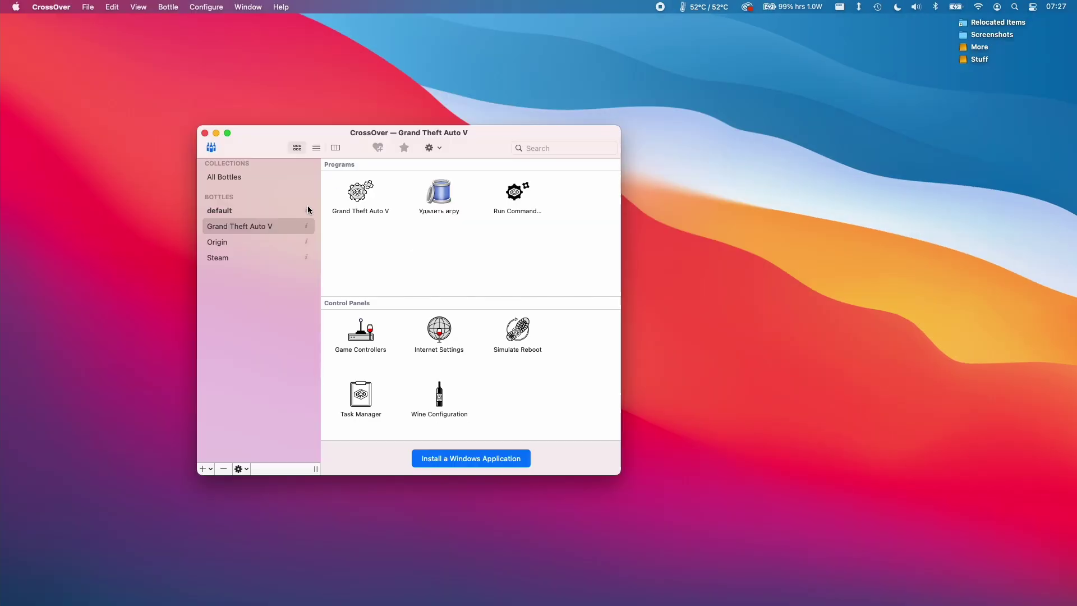
{"action": "left_click", "coordinate": [258, 226]}
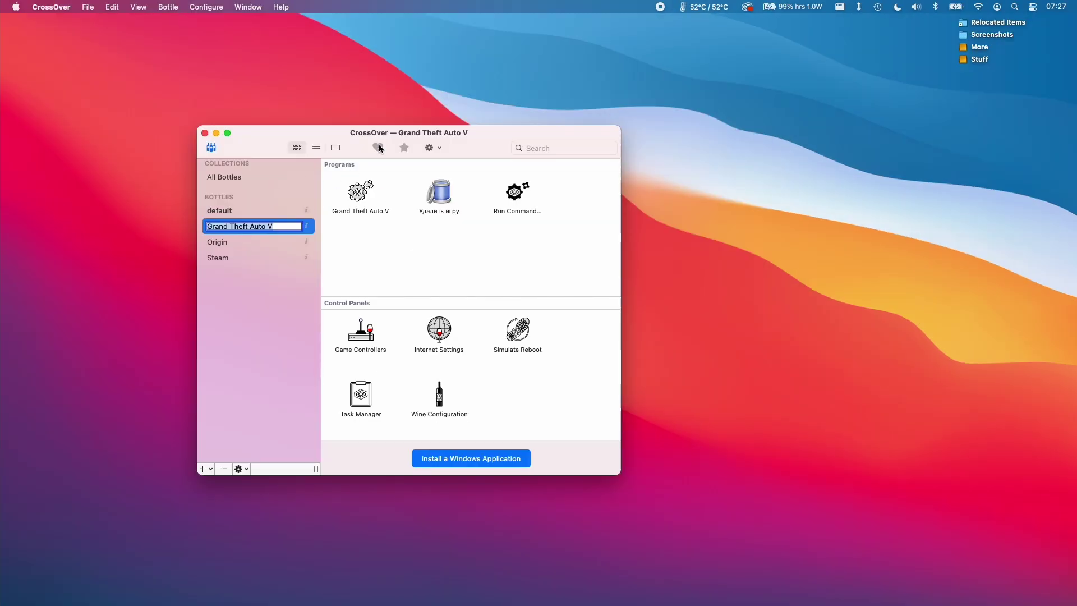
{"action": "left_click", "coordinate": [436, 248]}
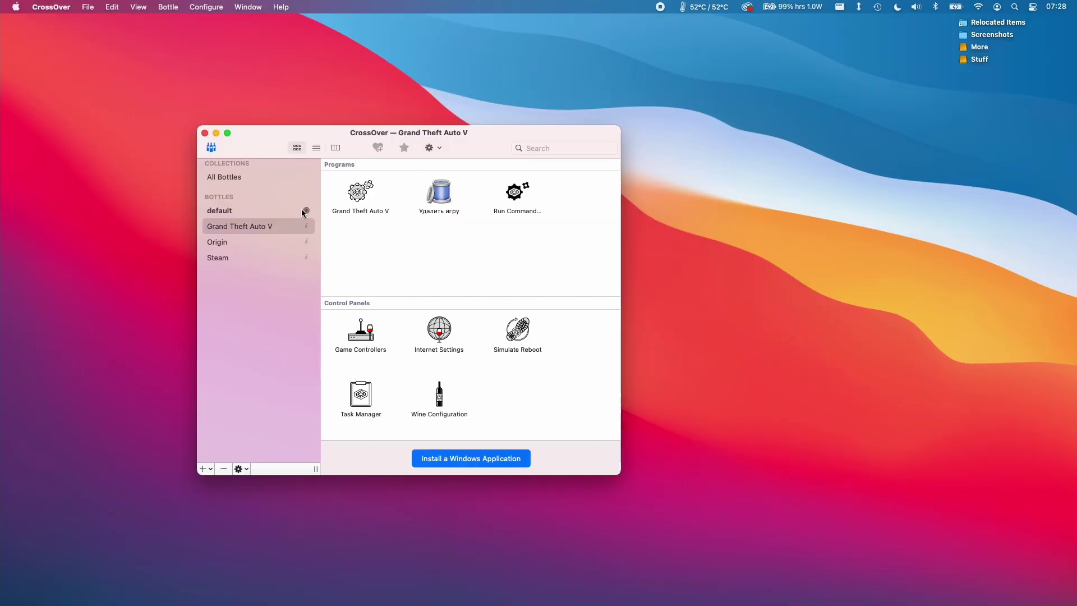
{"action": "right_click", "coordinate": [245, 228]}
{"action": "mouse_move", "coordinate": [350, 340]}
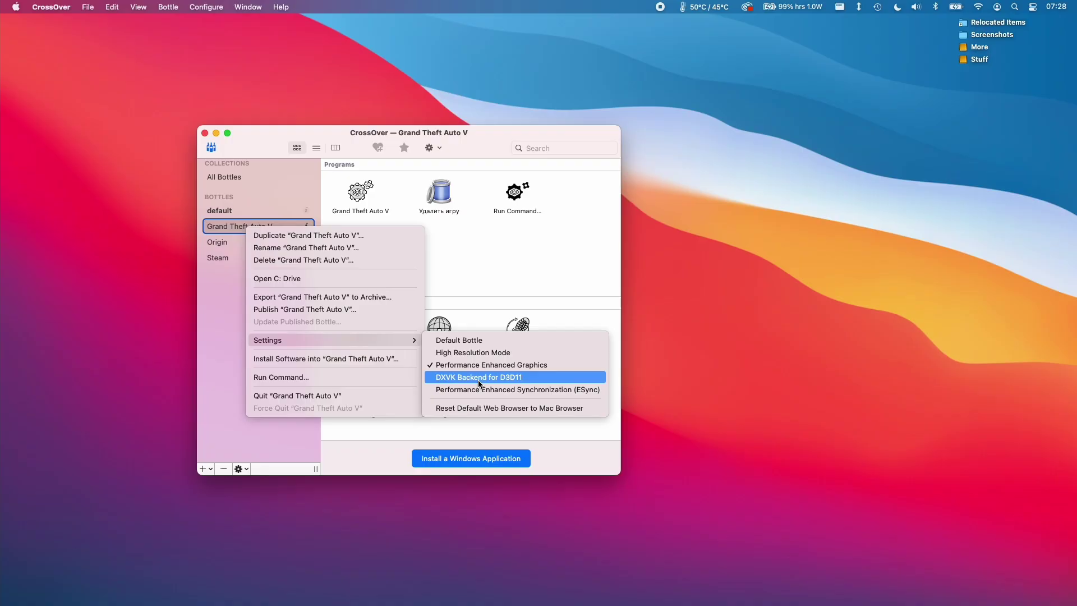
{"action": "left_click", "coordinate": [533, 377]}
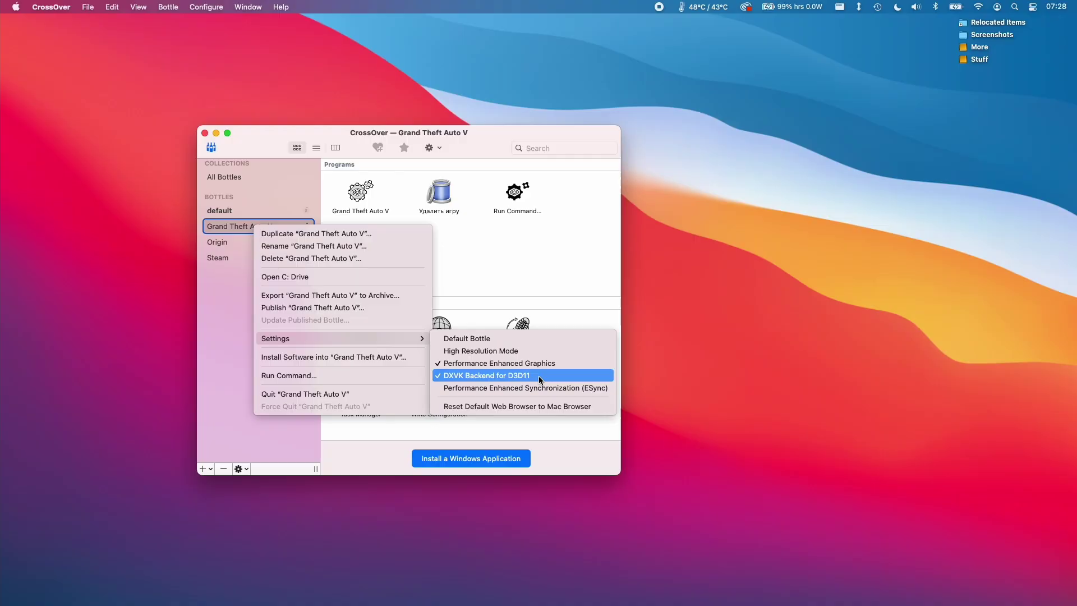
{"action": "left_click", "coordinate": [537, 376]}
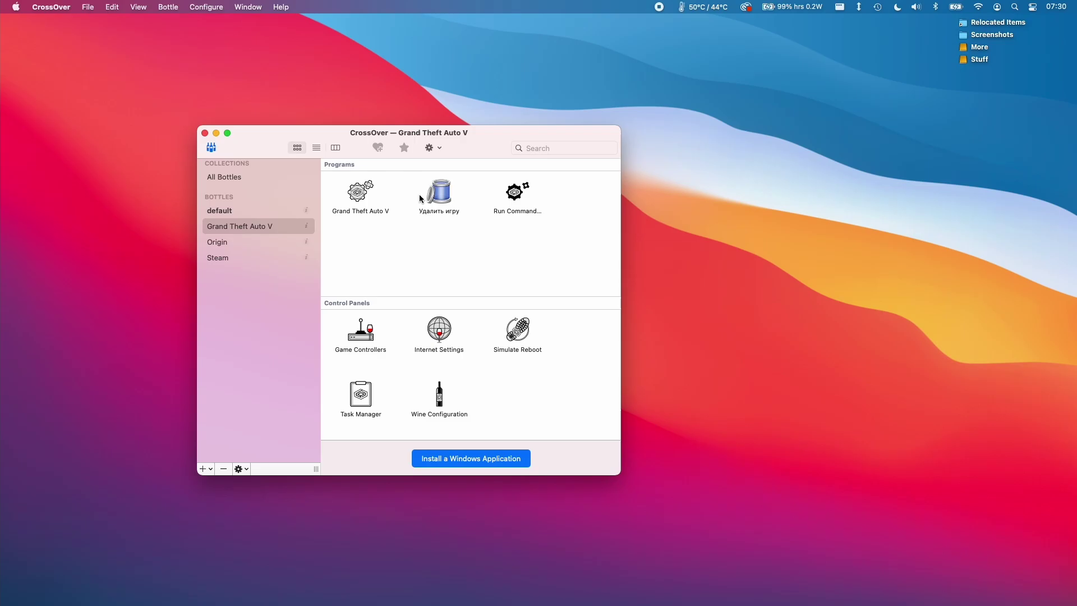
- Set a Grand Theft Auto V bottle Run Command to Stuff\Grand Theft Auto V\GTA V Language Changer.exe
{"action": "left_click", "coordinate": [517, 214]}
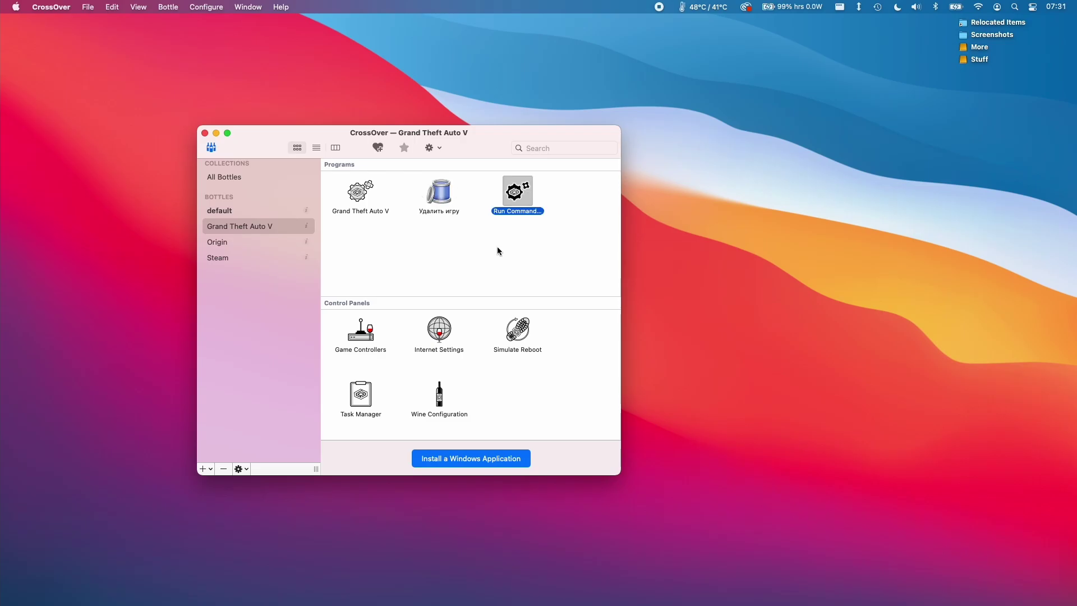
{"action": "double_click", "coordinate": [519, 197]}
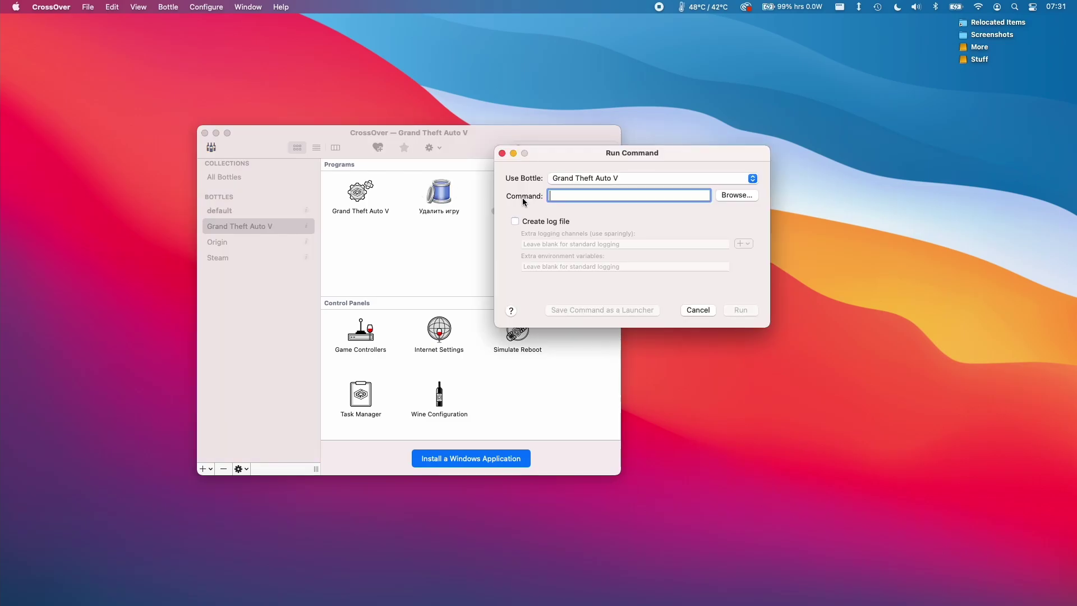
{"action": "left_click", "coordinate": [565, 179]}
{"action": "left_click", "coordinate": [578, 182]}
{"action": "left_click", "coordinate": [735, 196]}
{"action": "left_click", "coordinate": [443, 412]}
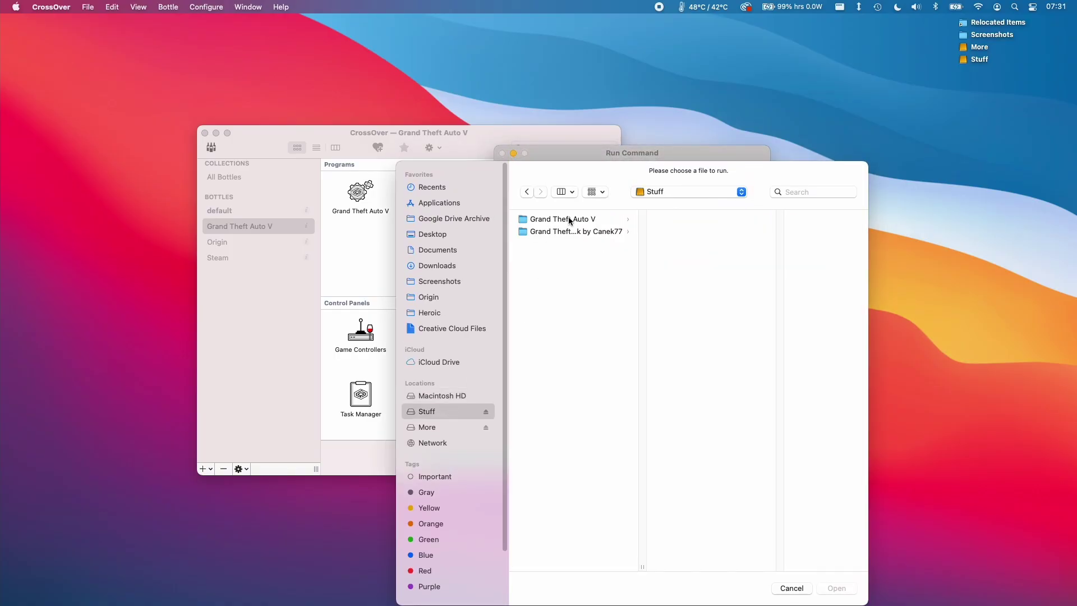
{"action": "left_click", "coordinate": [568, 218]}
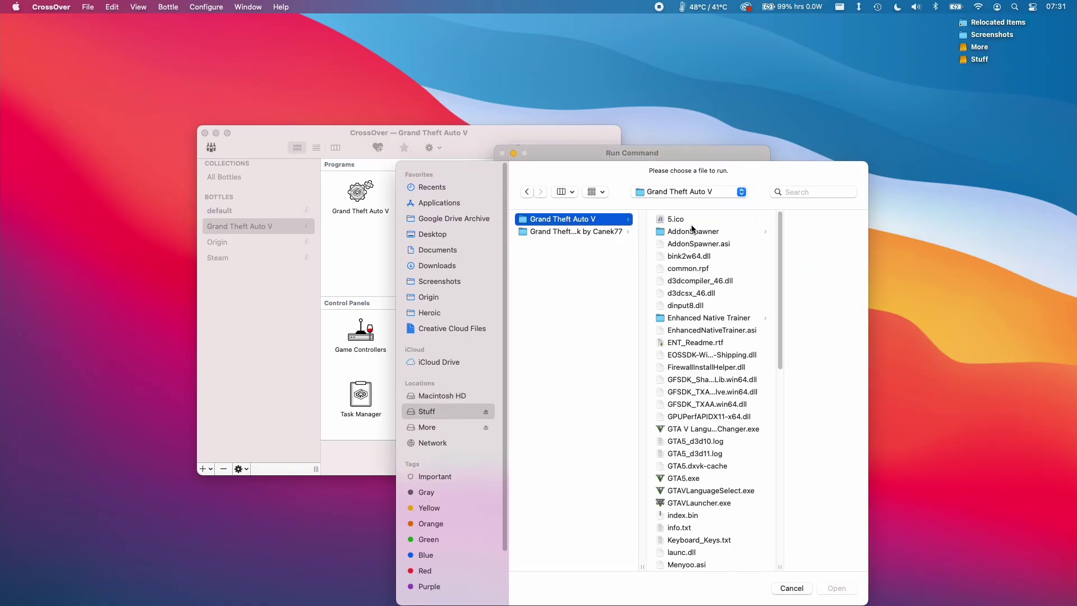
{"action": "left_click", "coordinate": [715, 429]}
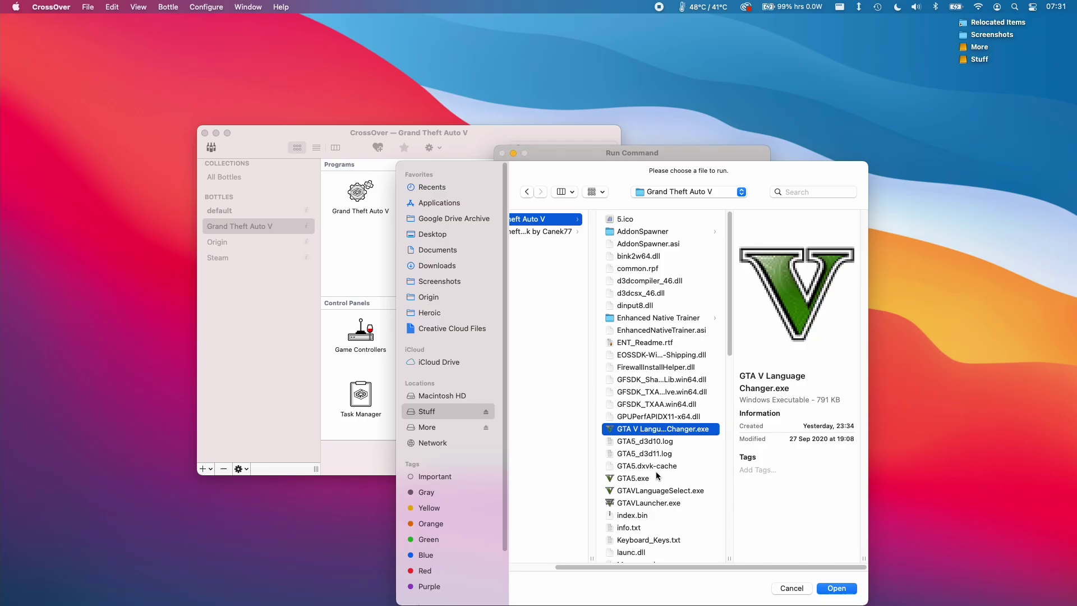
{"action": "left_click", "coordinate": [836, 589]}
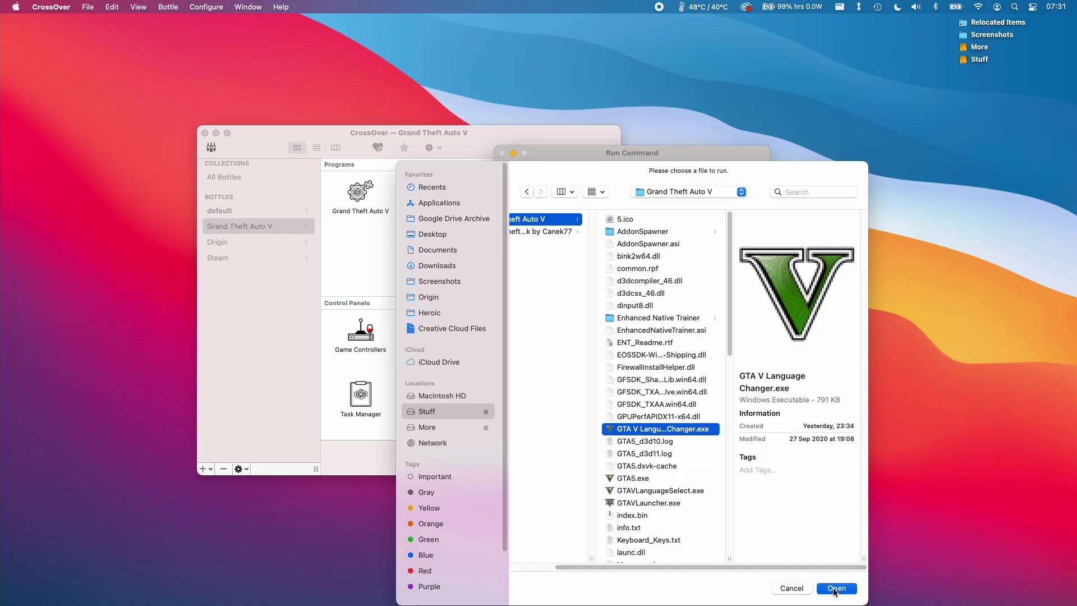
- Run the language changer, choose English, and dismiss the success message
{"action": "left_click", "coordinate": [740, 310]}
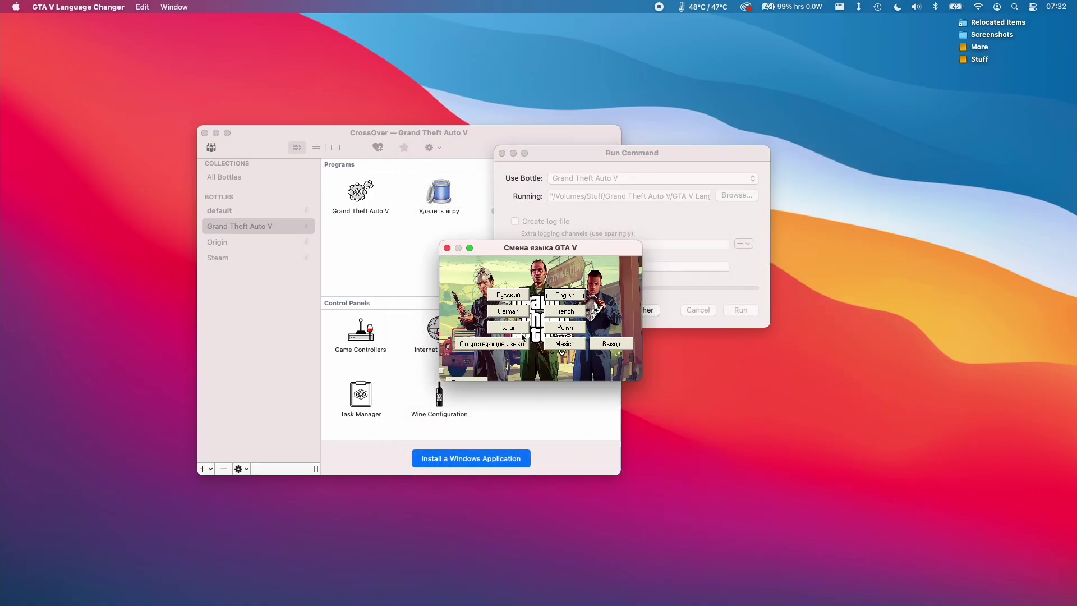
{"action": "left_click", "coordinate": [565, 296]}
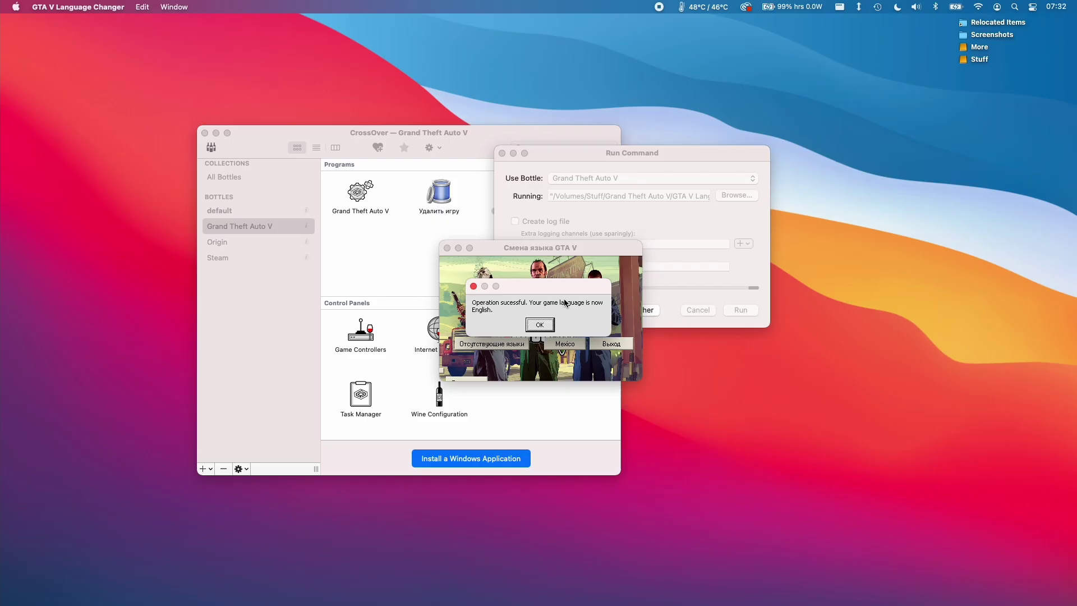
{"action": "left_click", "coordinate": [539, 324]}
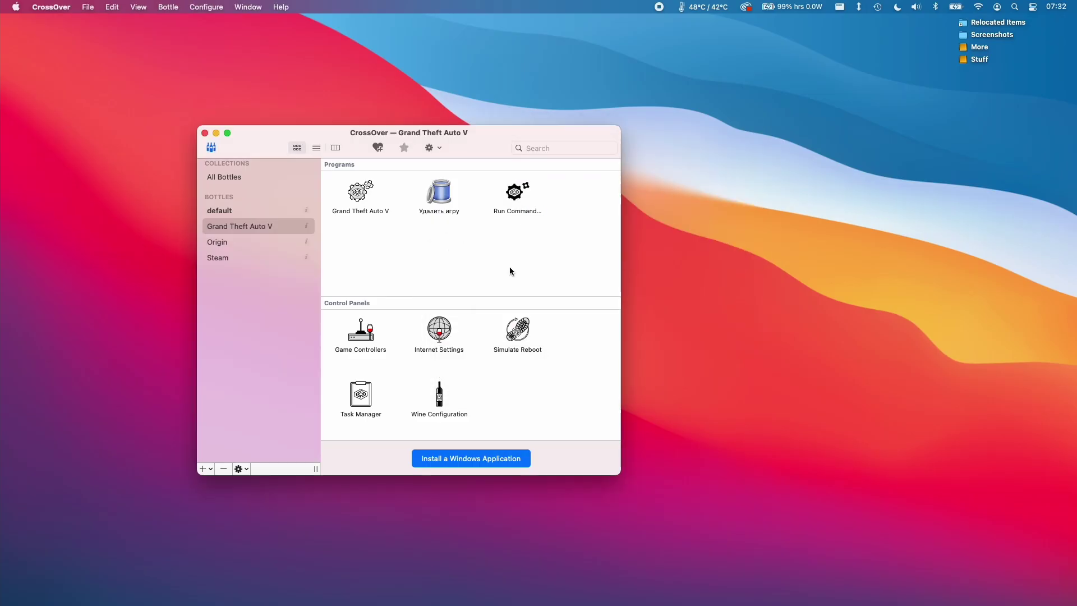
{"action": "left_click", "coordinate": [370, 205]}
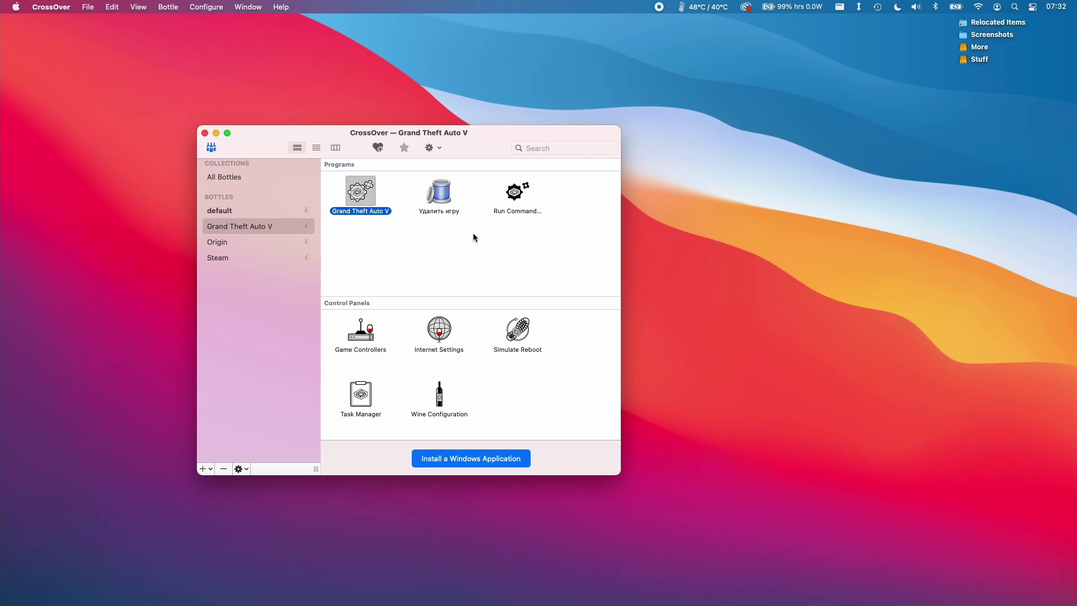
- Save Stuff\Grand Theft Auto V\GTA5.exe as a bottle launcher and run it
{"action": "double_click", "coordinate": [516, 197]}
{"action": "left_click", "coordinate": [734, 193]}
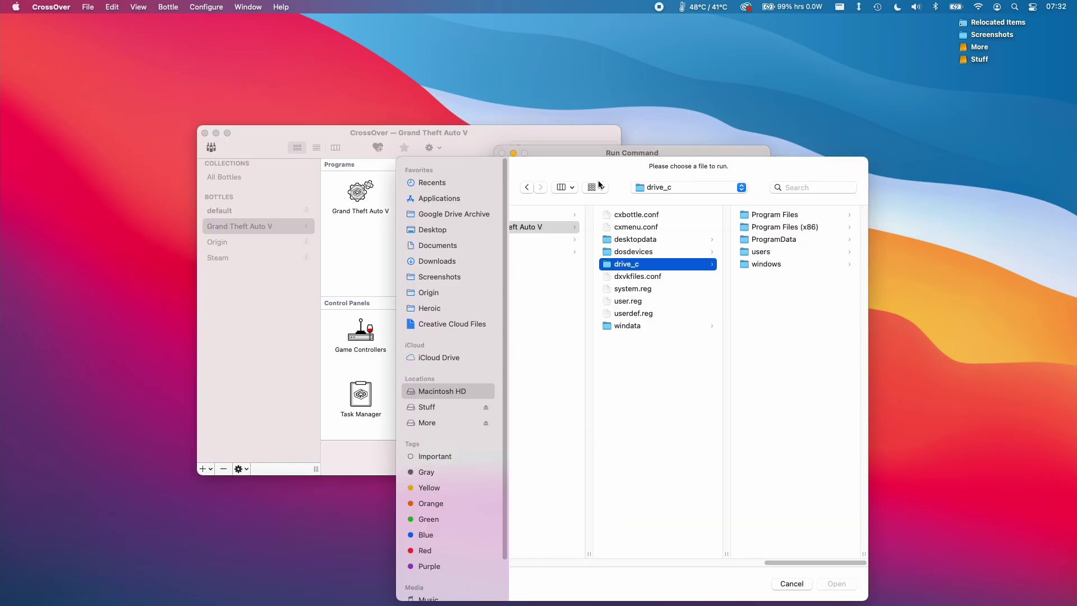
{"action": "left_click", "coordinate": [432, 412]}
{"action": "left_click", "coordinate": [535, 221]}
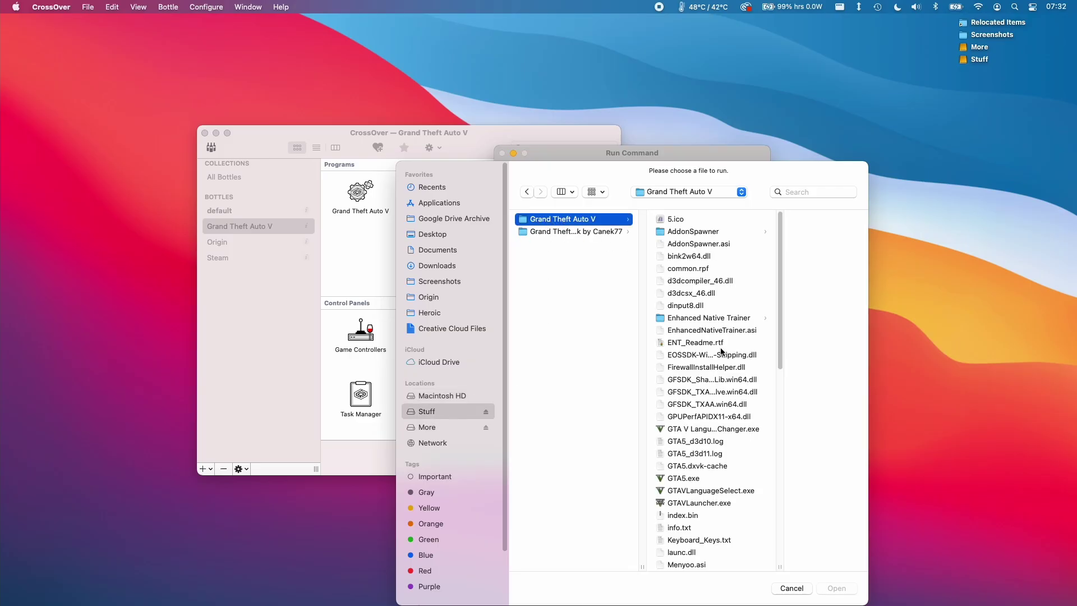
{"action": "left_click", "coordinate": [701, 478]}
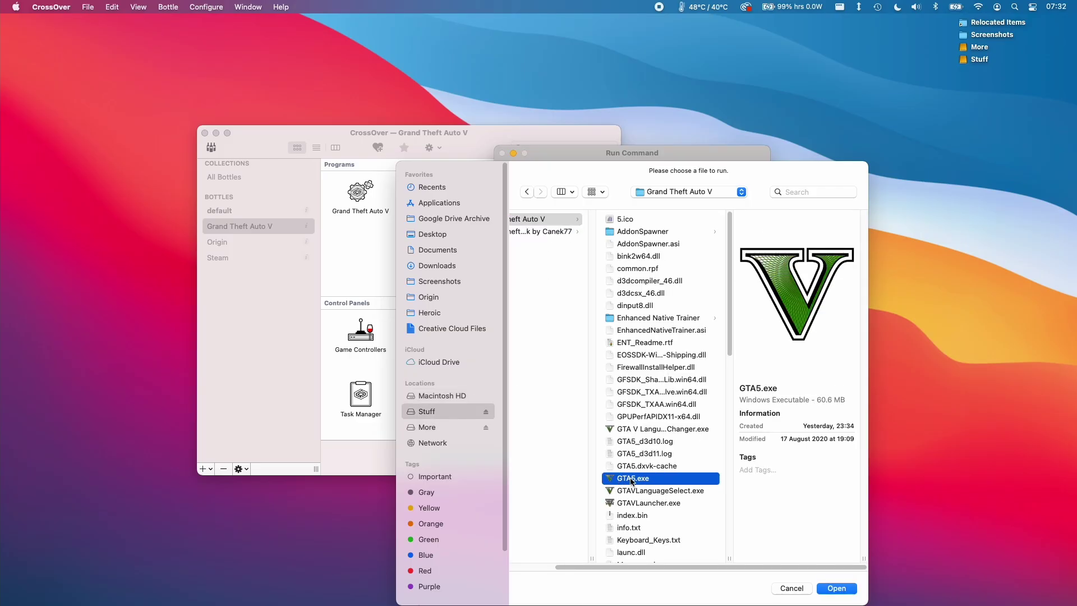
{"action": "left_click", "coordinate": [823, 589]}
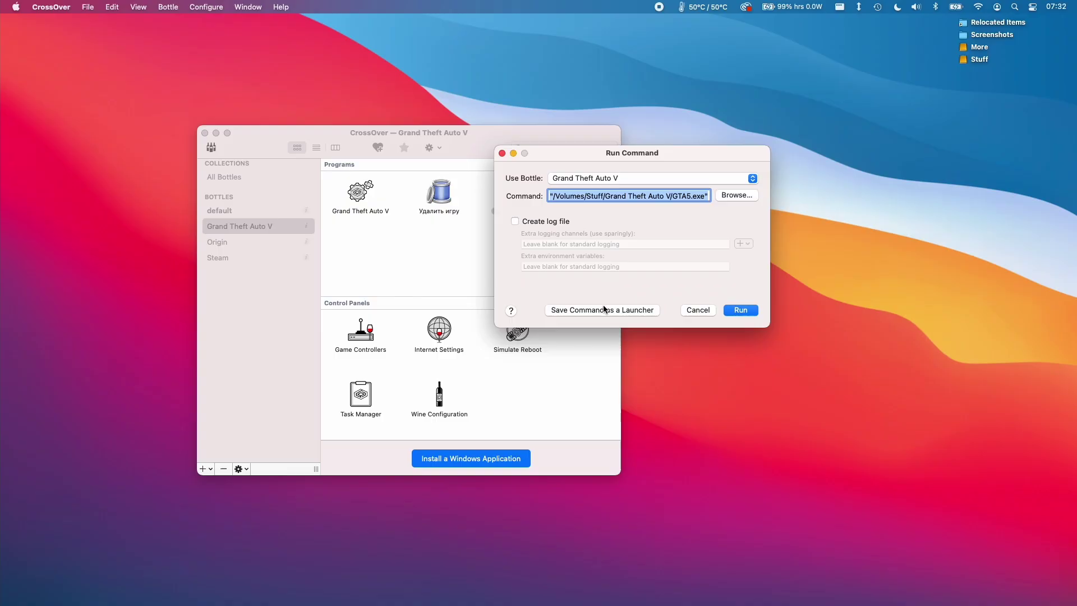
{"action": "left_click", "coordinate": [588, 310]}
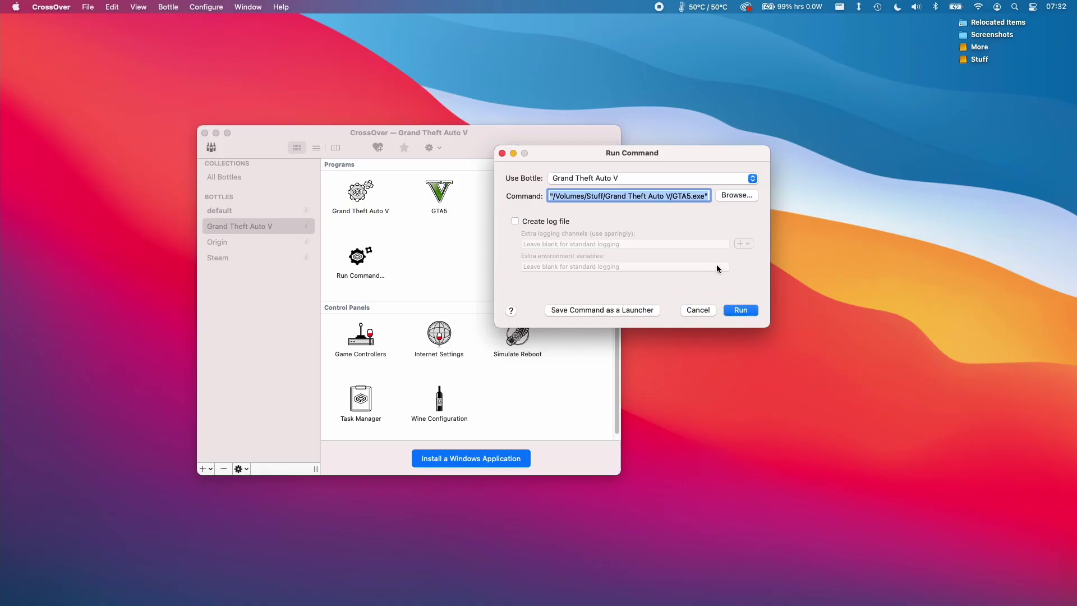
{"action": "left_click", "coordinate": [740, 312]}
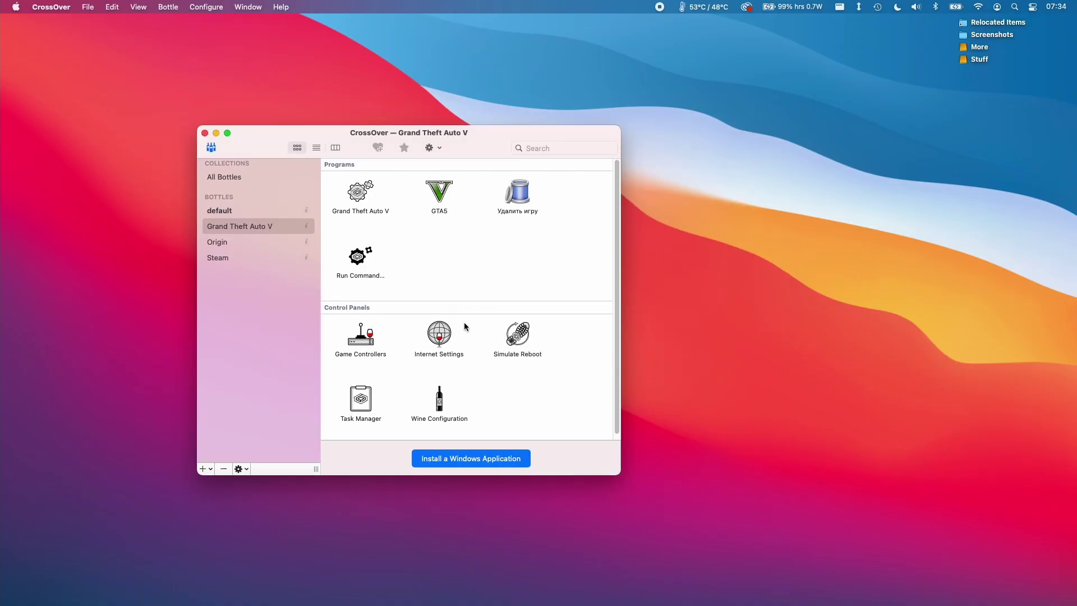
- Pick DirectX for Modern Games from a 'direct' search for the Grand Theft Auto V bottle
{"action": "left_click", "coordinate": [483, 459]}
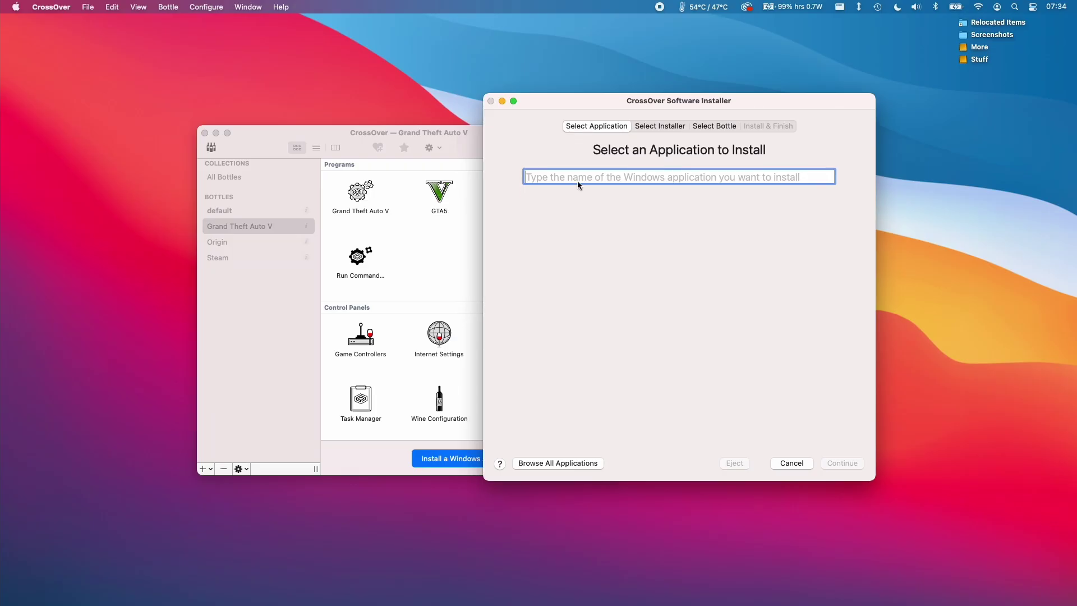
{"action": "type", "text": "direct"}
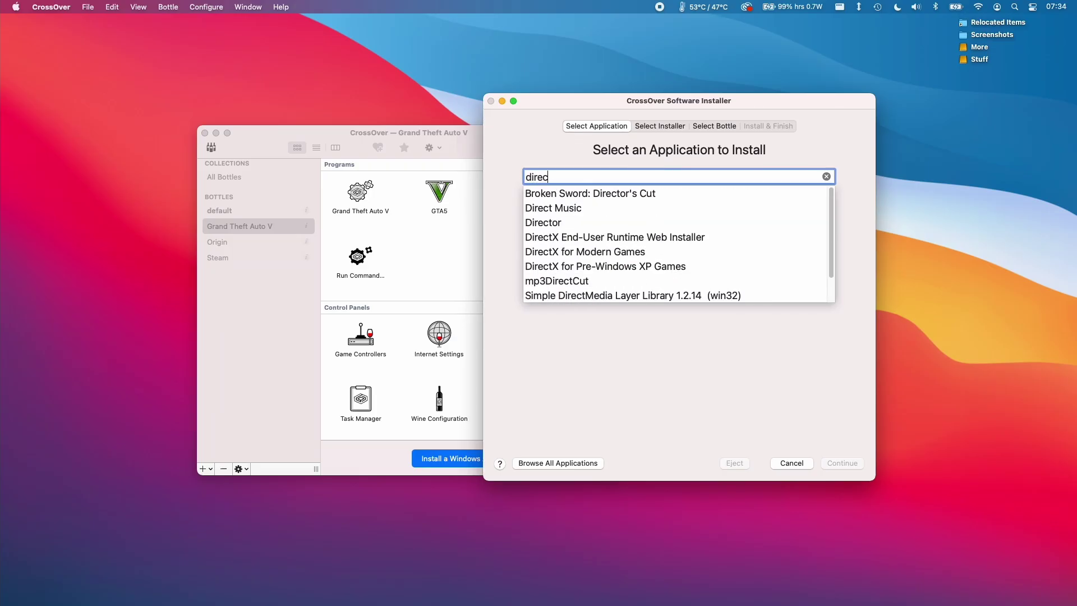
{"action": "left_click", "coordinate": [622, 255]}
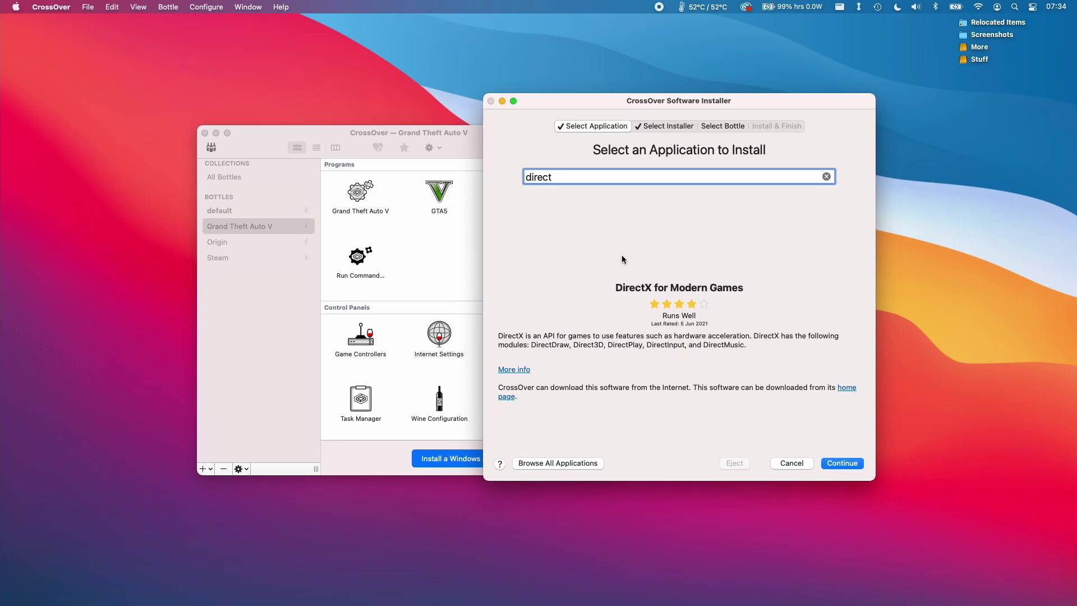
{"action": "left_click", "coordinate": [711, 129]}
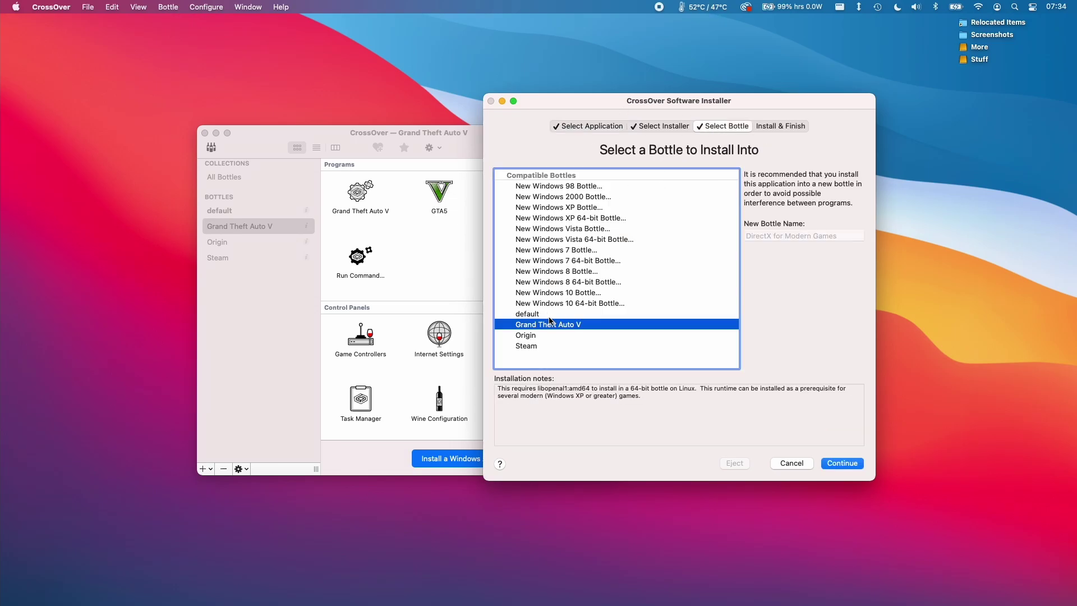
{"action": "left_click", "coordinate": [831, 463]}
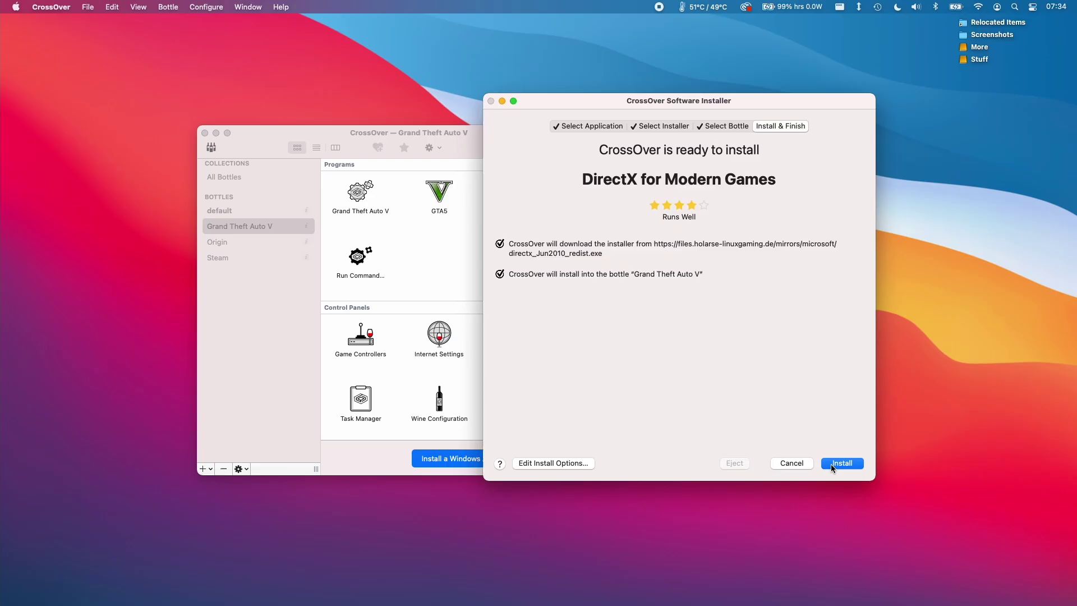
{"action": "key", "text": "Return"}
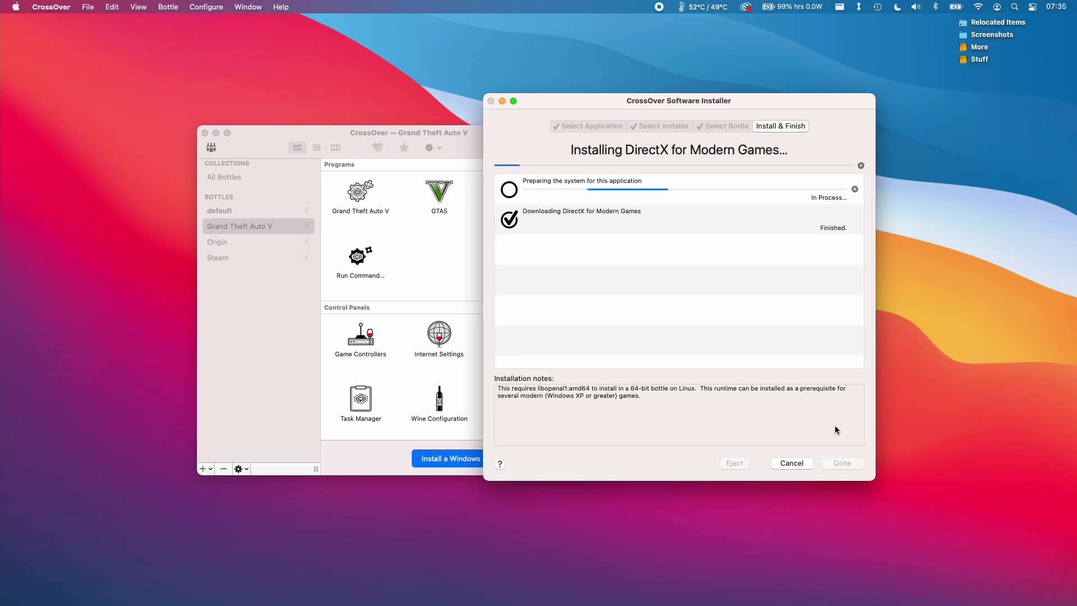
- Accept the DirectX licence, install the runtime components, and close the finished installer
{"action": "left_click", "coordinate": [584, 390]}
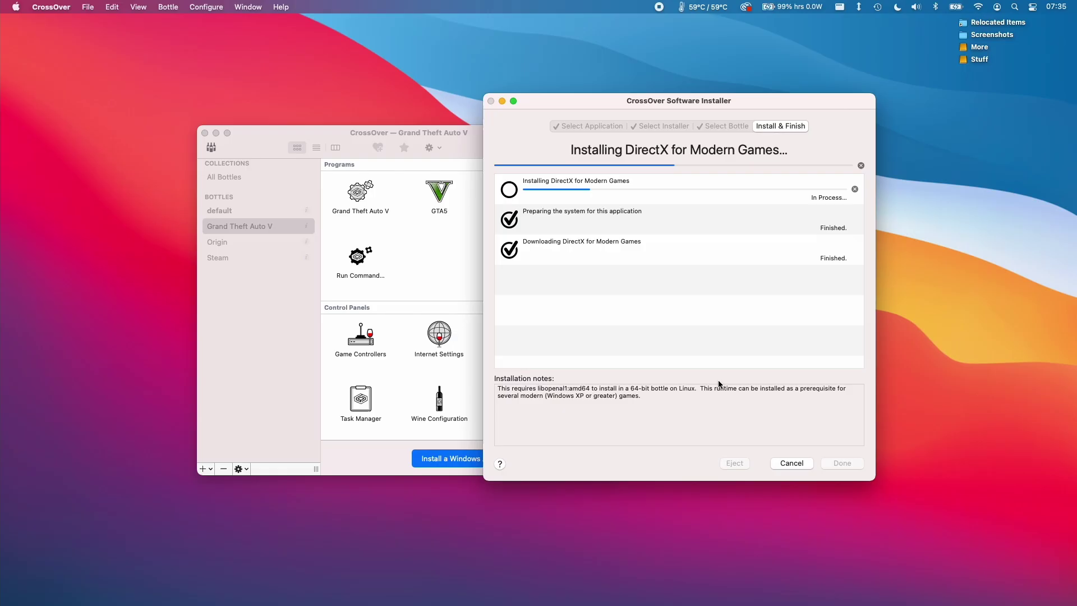
{"action": "left_click", "coordinate": [152, 178]}
{"action": "left_click", "coordinate": [197, 217]}
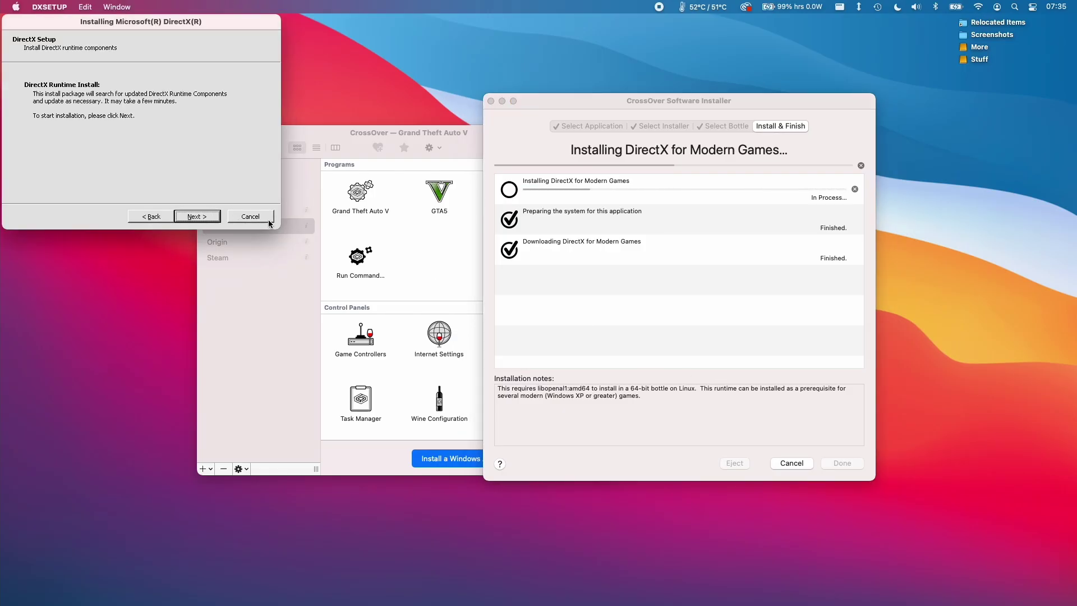
{"action": "left_click", "coordinate": [202, 216]}
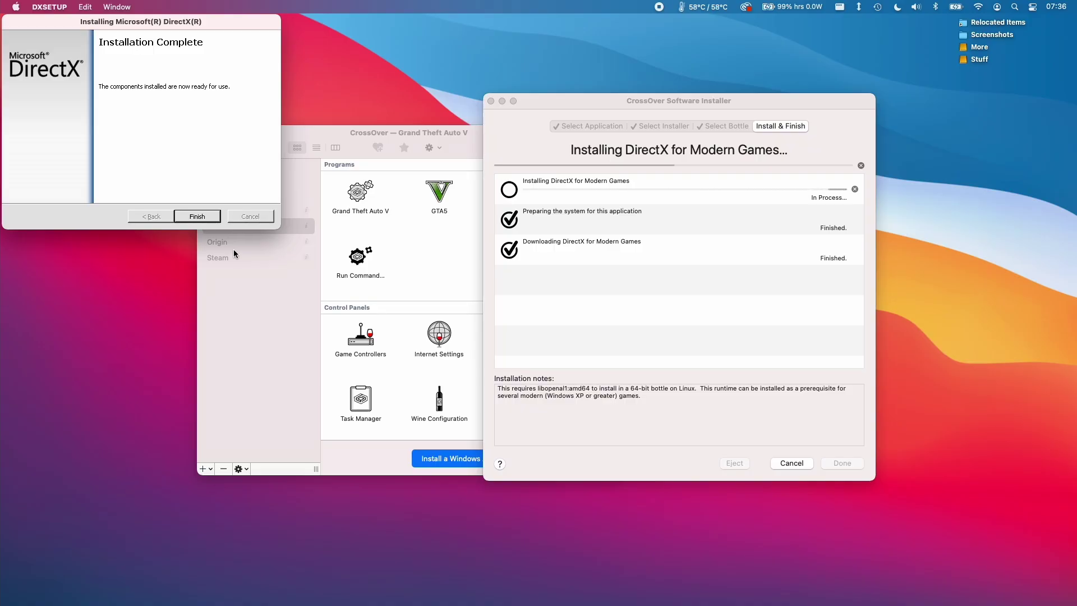
{"action": "left_click", "coordinate": [198, 216]}
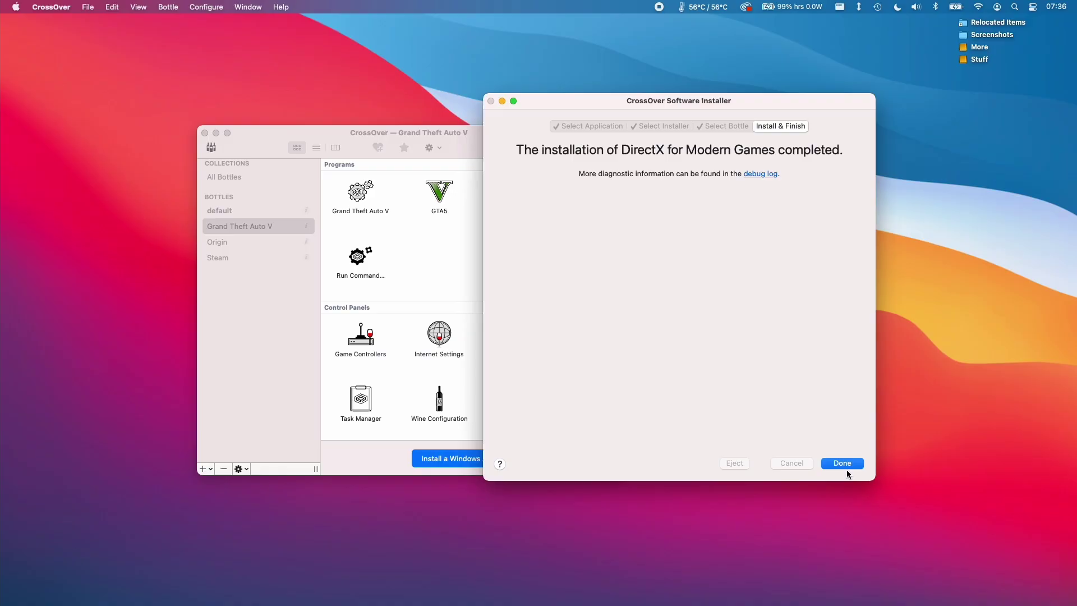
{"action": "left_click", "coordinate": [846, 467]}
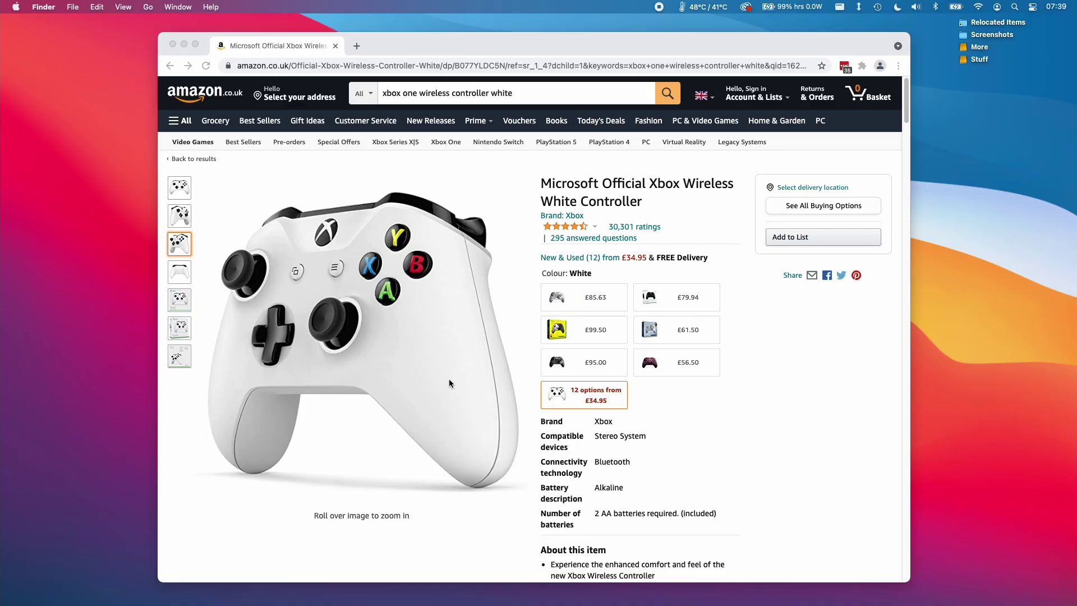
- Show the third, angled photo of the white Xbox Wireless Controller on Amazon
{"action": "left_click", "coordinate": [403, 425]}
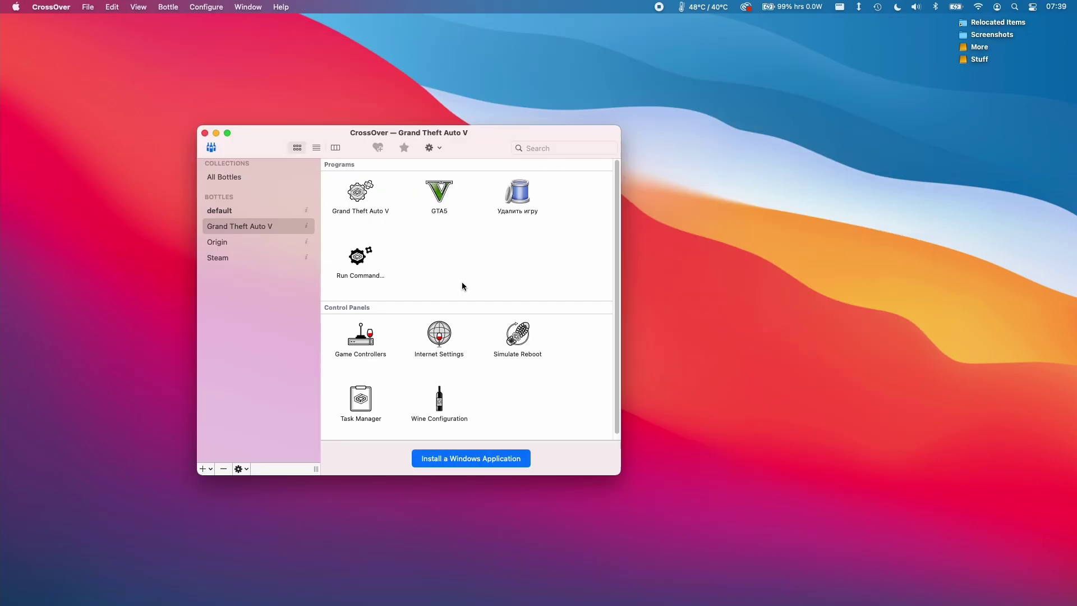
- Start GTA V from the GTA5 launcher icon in the bottle's Programs section
{"action": "left_click", "coordinate": [440, 199]}
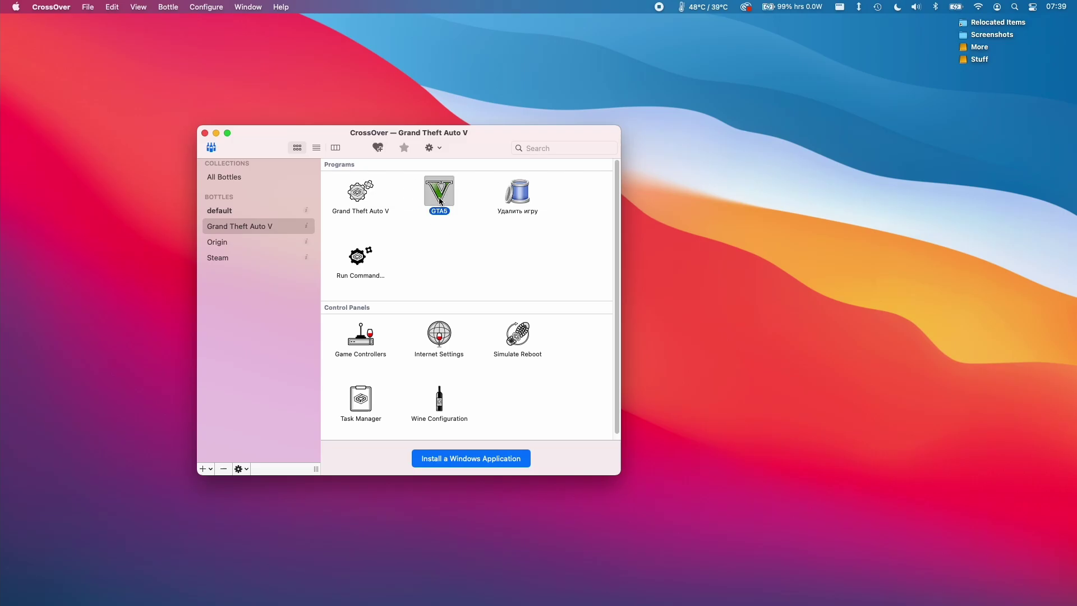
{"action": "double_click", "coordinate": [442, 198]}
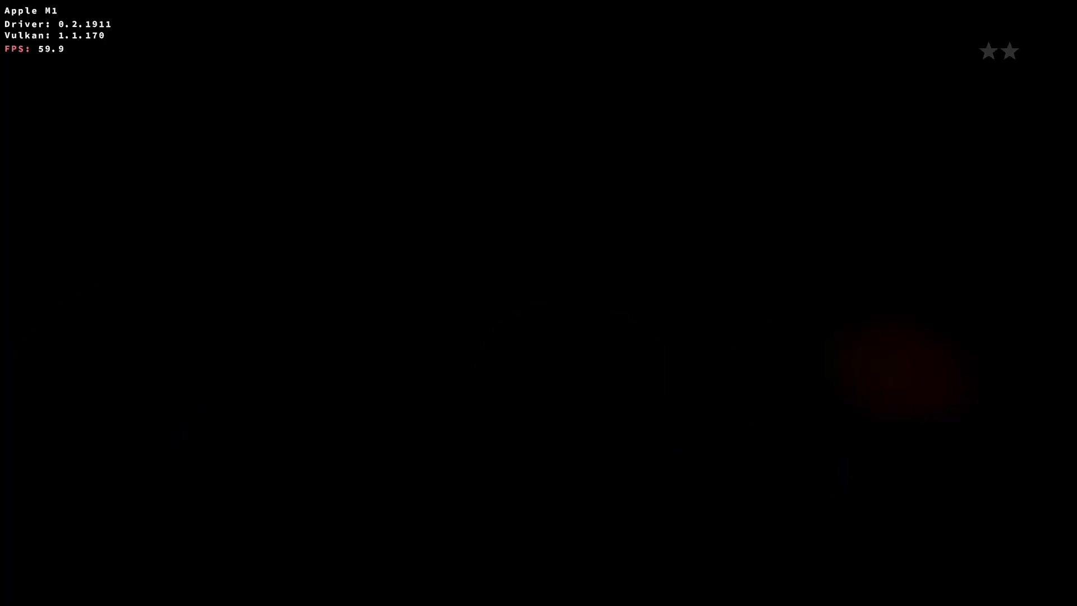